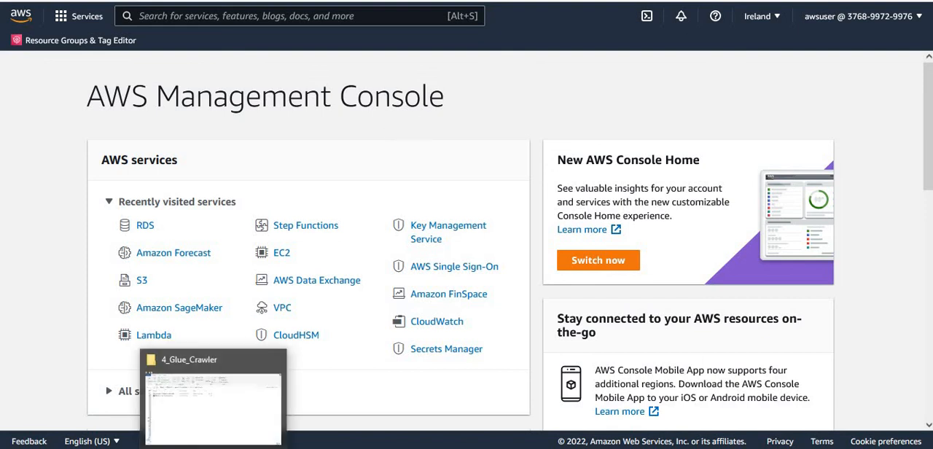
# - Switch to File Explorer, open the 4_Glue_Crawler folder under labs, and examine its PDF guide and SQL script files
pyautogui.click(281, 386)
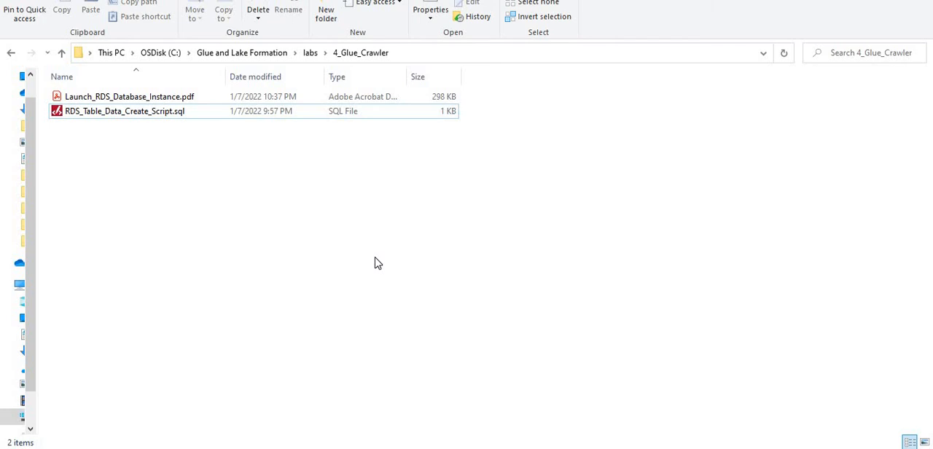
pyautogui.click(312, 55)
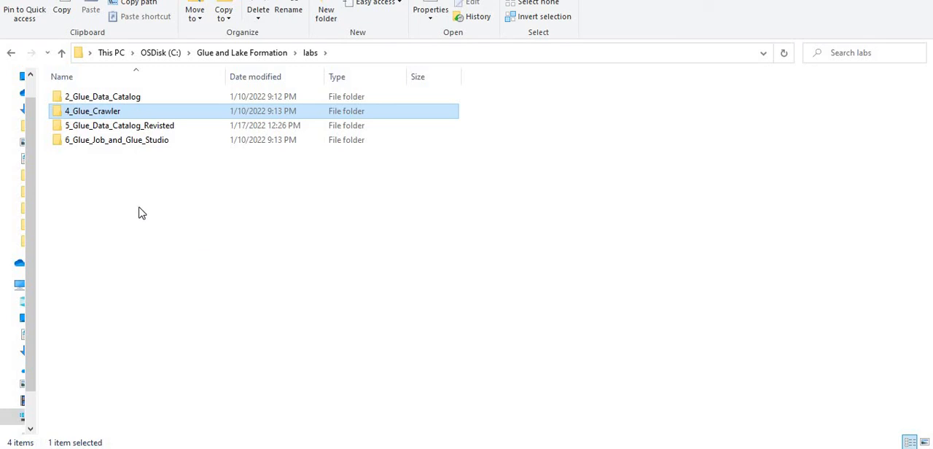
pyautogui.doubleClick(89, 114)
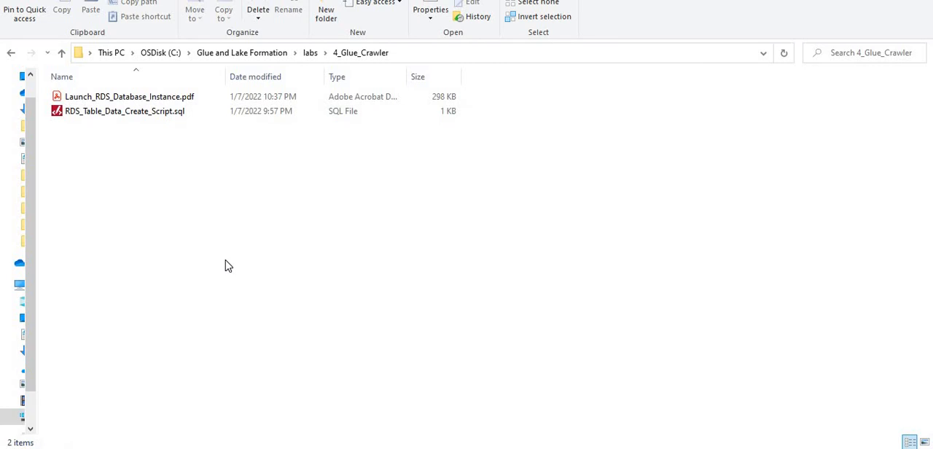
pyautogui.click(142, 100)
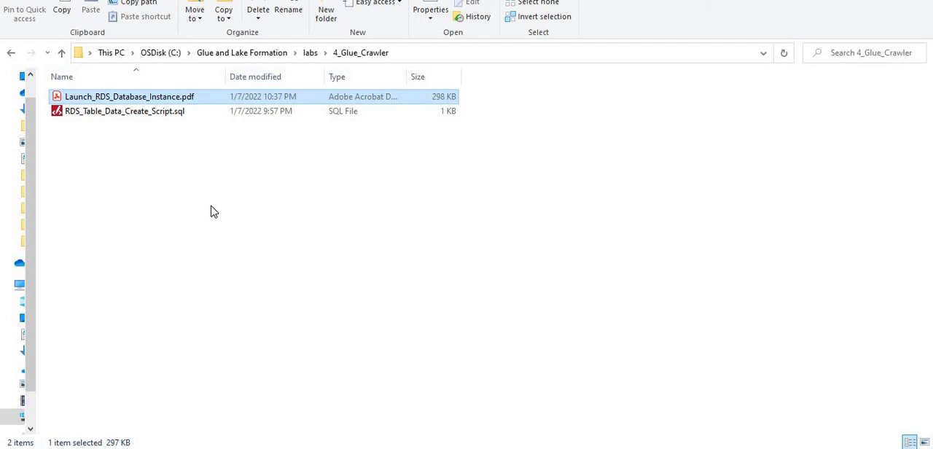
pyautogui.click(169, 114)
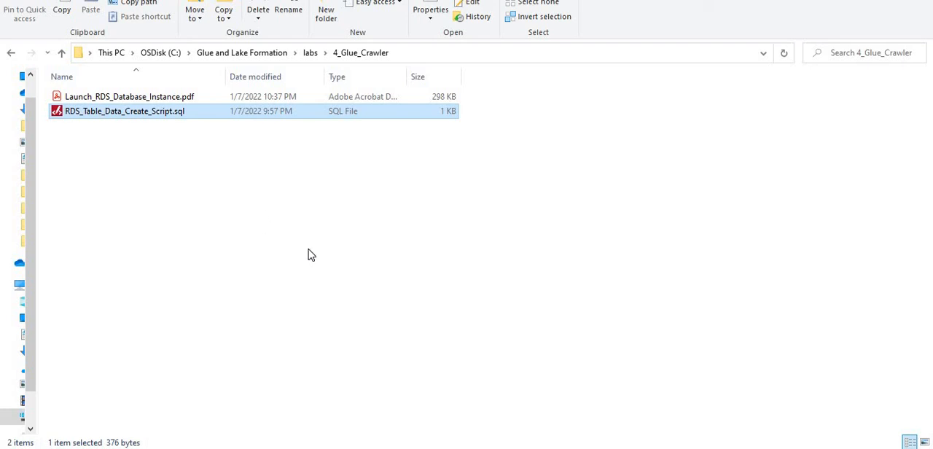
pyautogui.click(326, 309)
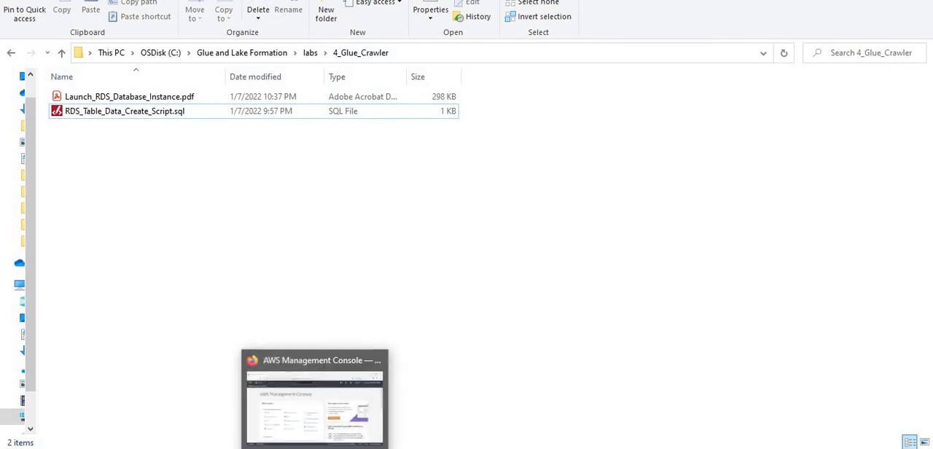
# - Return to the AWS Management Console, find the IAM service and open its list of roles
pyautogui.click(315, 448)
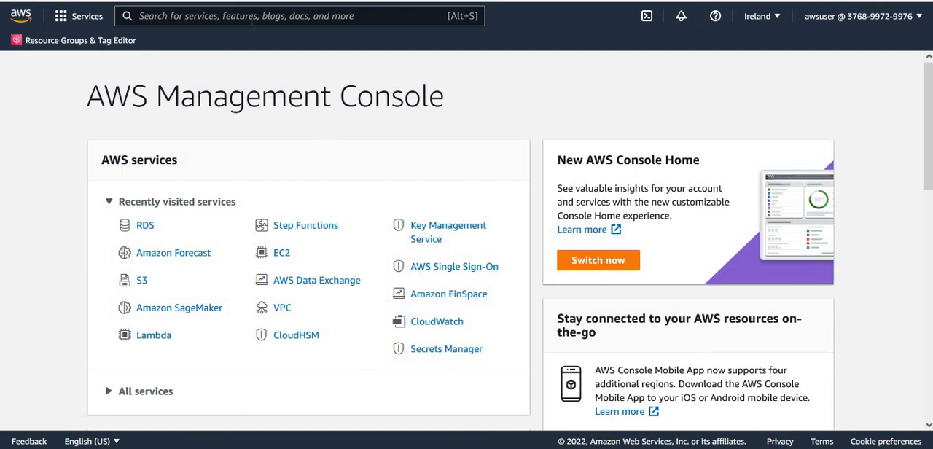
pyautogui.click(252, 20)
pyautogui.write('IAM')
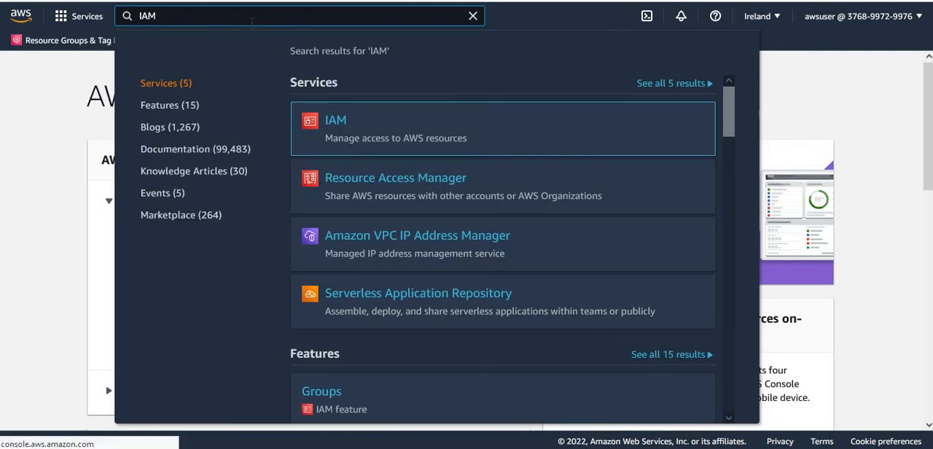
pyautogui.press('Return')
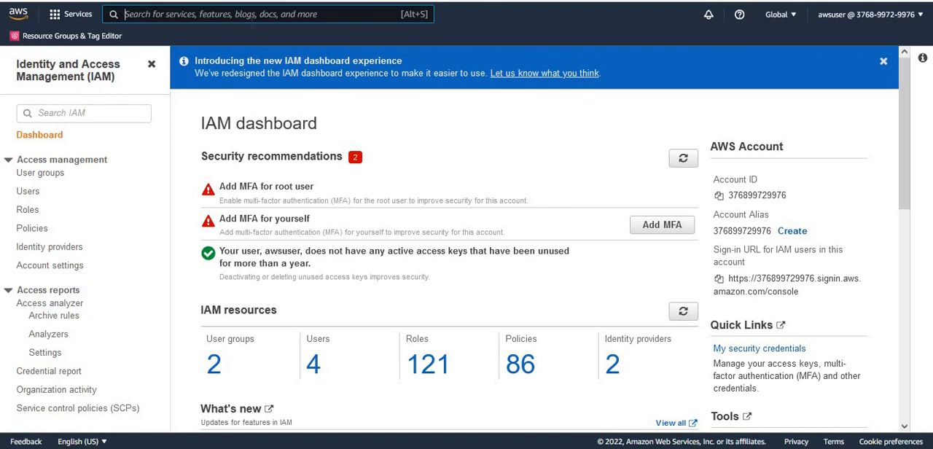
pyautogui.click(28, 211)
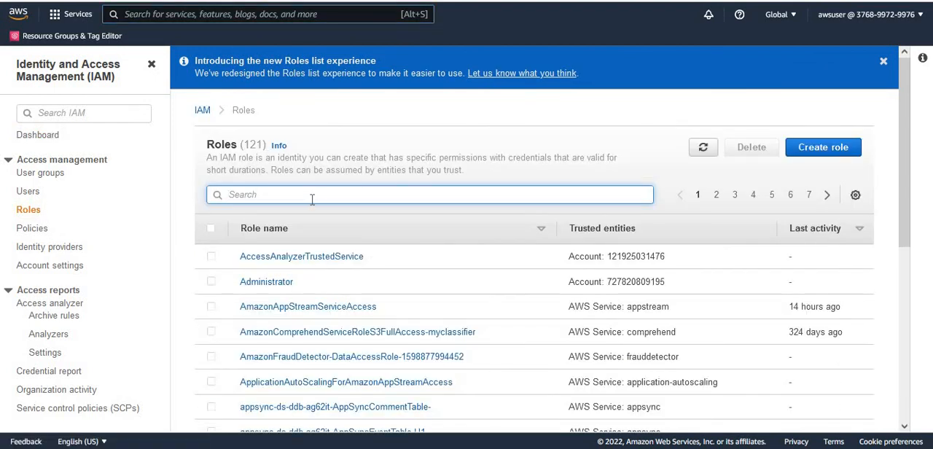
# - Start a new IAM role with Glue as the trusted AWS service and proceed to its permissions
pyautogui.click(822, 151)
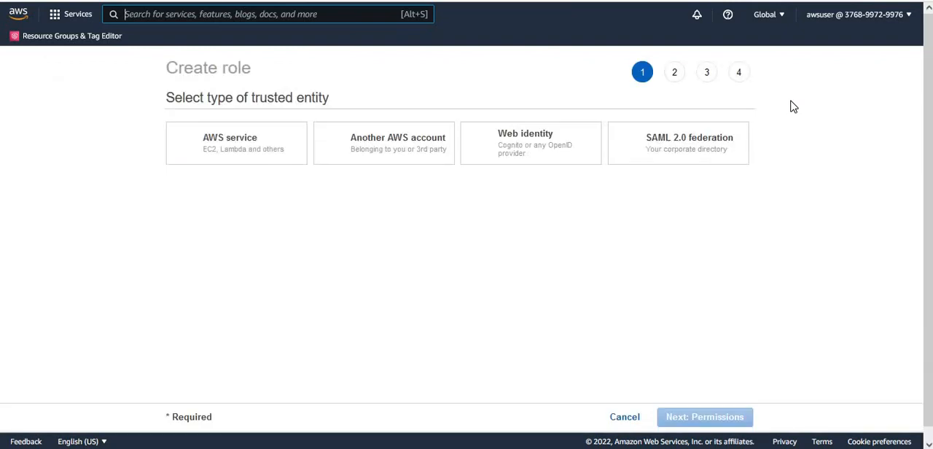
pyautogui.moveTo(921, 172); pyautogui.dragTo(930, 370)
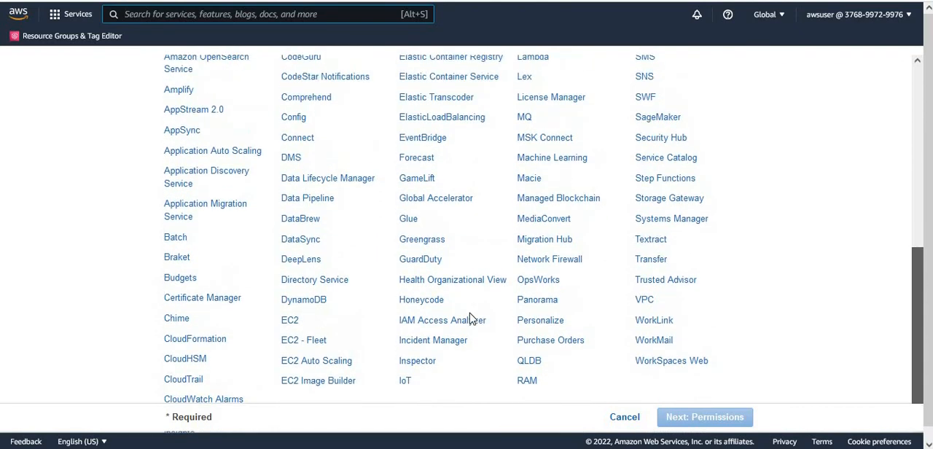
pyautogui.click(408, 217)
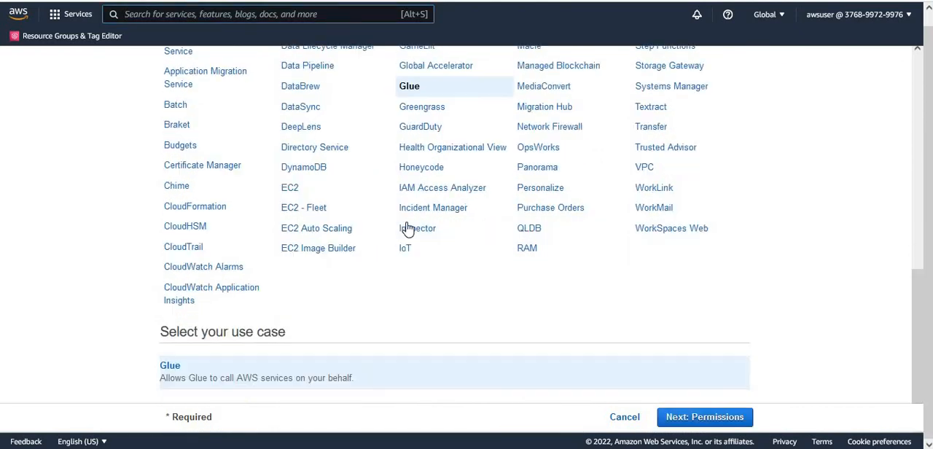
pyautogui.click(715, 419)
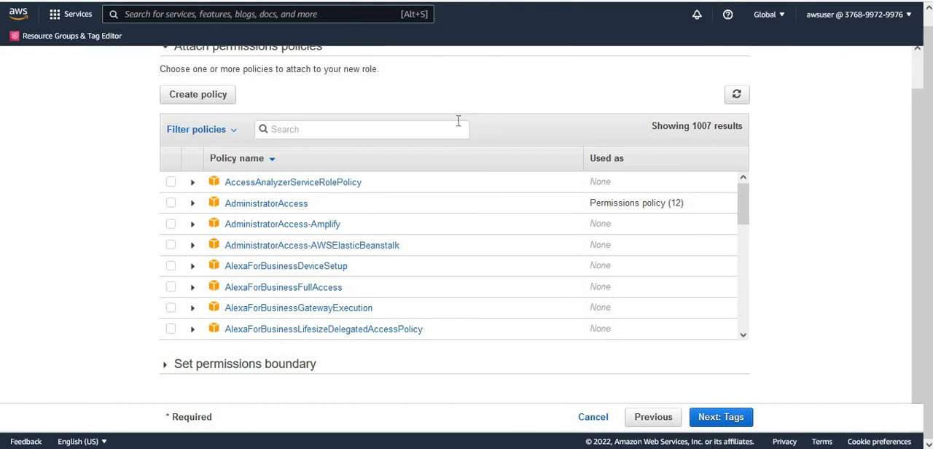
# - Filter the policies by AWSGlueSer, attach the AWSGlueServiceRole policy to the new role and proceed to the tags
pyautogui.click(449, 129)
pyautogui.write('AWSGlu')
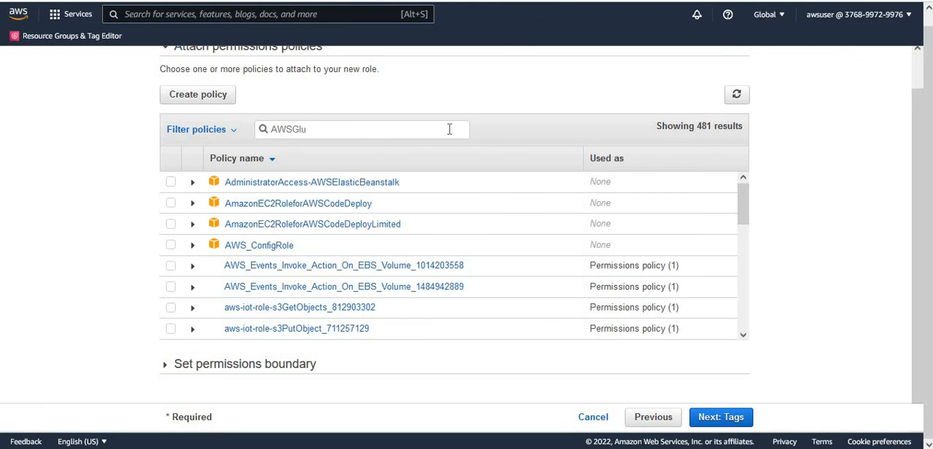
pyautogui.write('eSer')
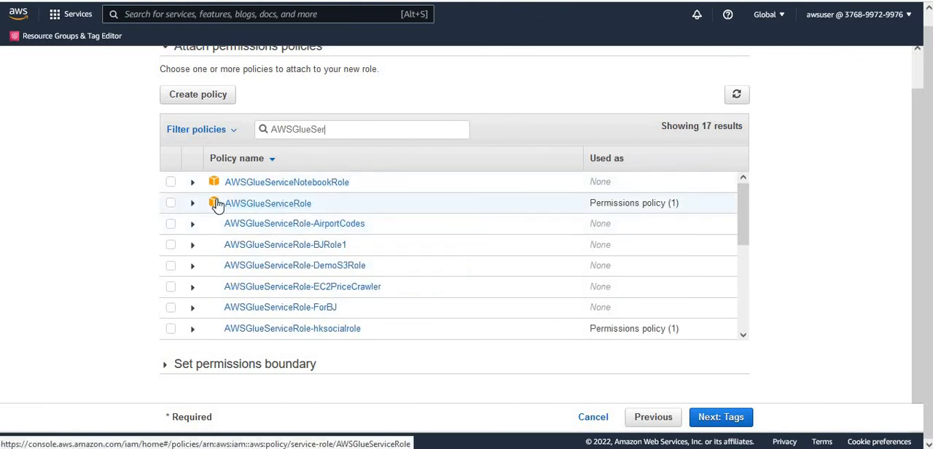
pyautogui.click(172, 204)
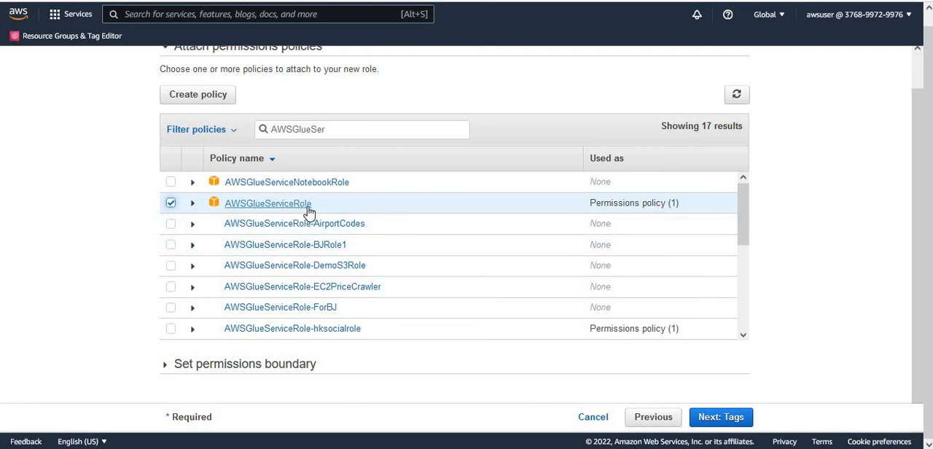
pyautogui.click(731, 425)
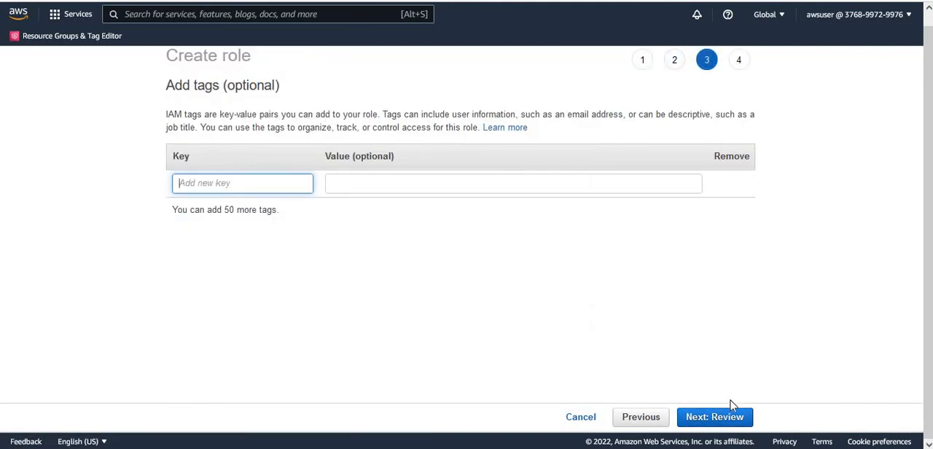
# - Leave the tags empty, name the role dojo_crawler_role and create it
pyautogui.click(724, 424)
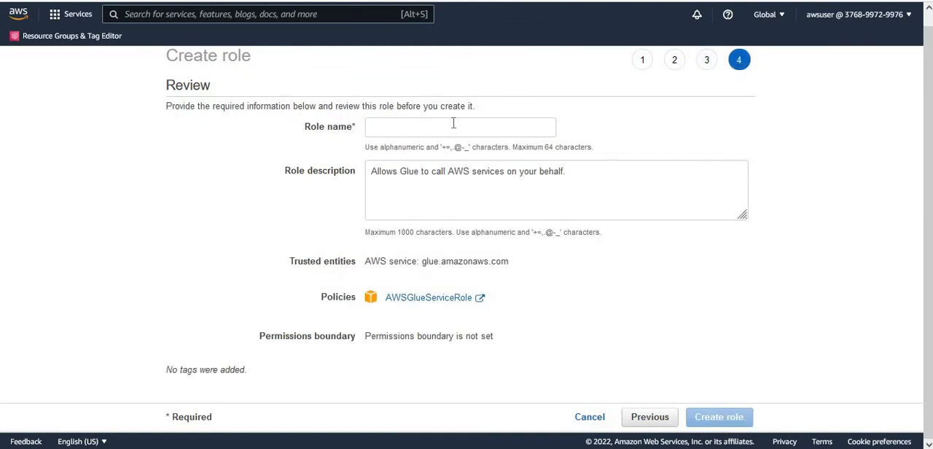
pyautogui.click(454, 127)
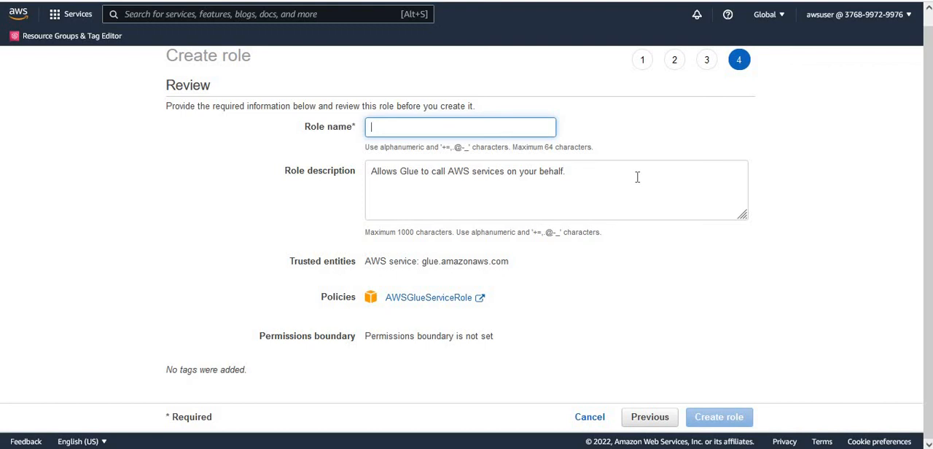
pyautogui.write('jo')
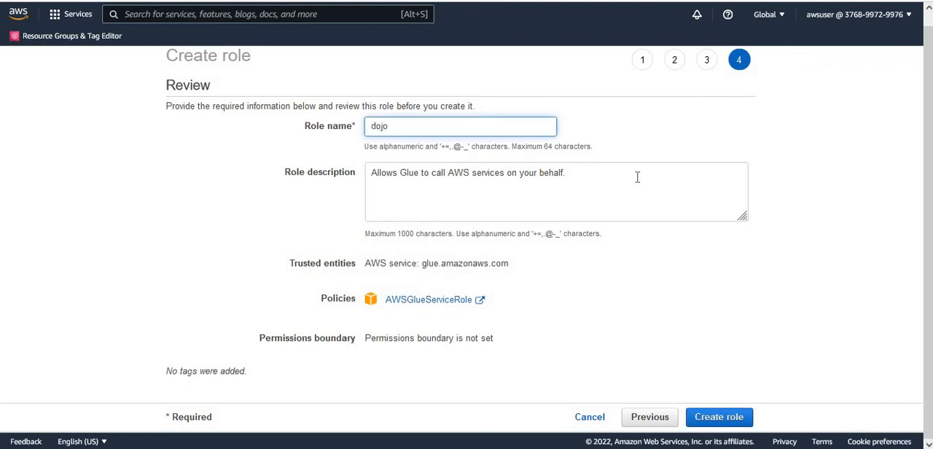
pyautogui.write('_crawler_role')
pyautogui.doubleClick(441, 264)
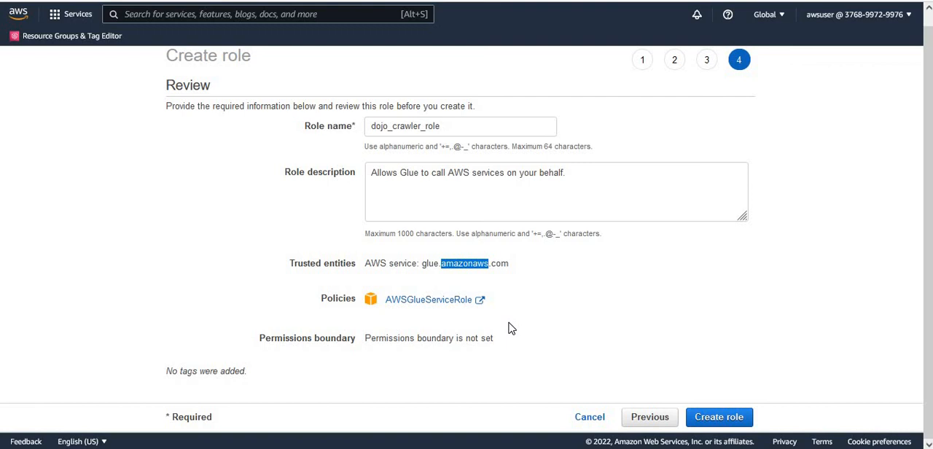
pyautogui.click(657, 328)
pyautogui.click(732, 423)
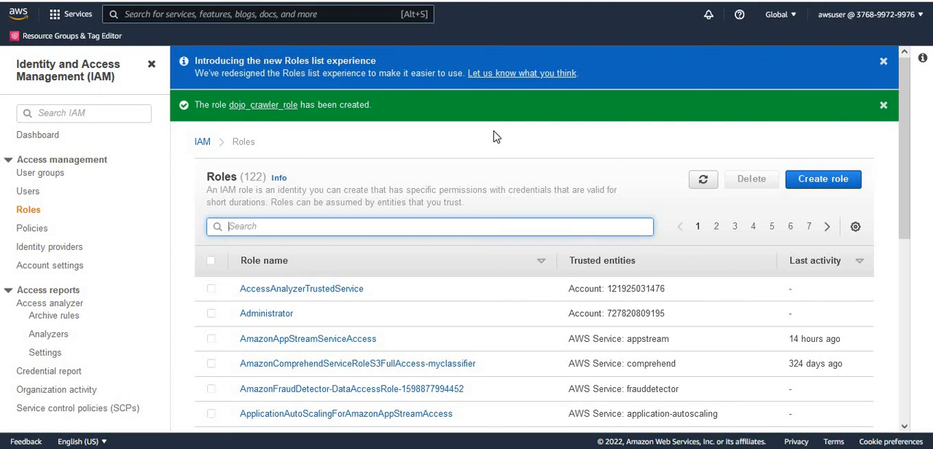
# - Find the AWS Lake Formation service and open it
pyautogui.click(331, 16)
pyautogui.write('Lak')
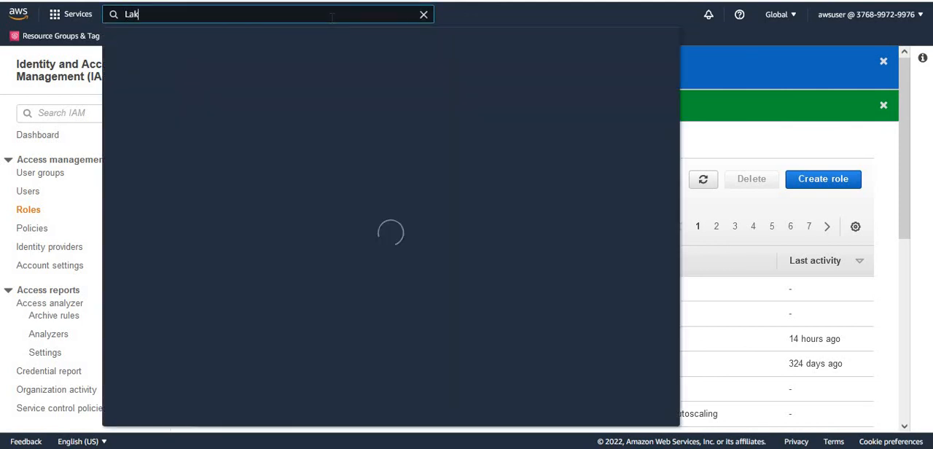
pyautogui.write('e Form')
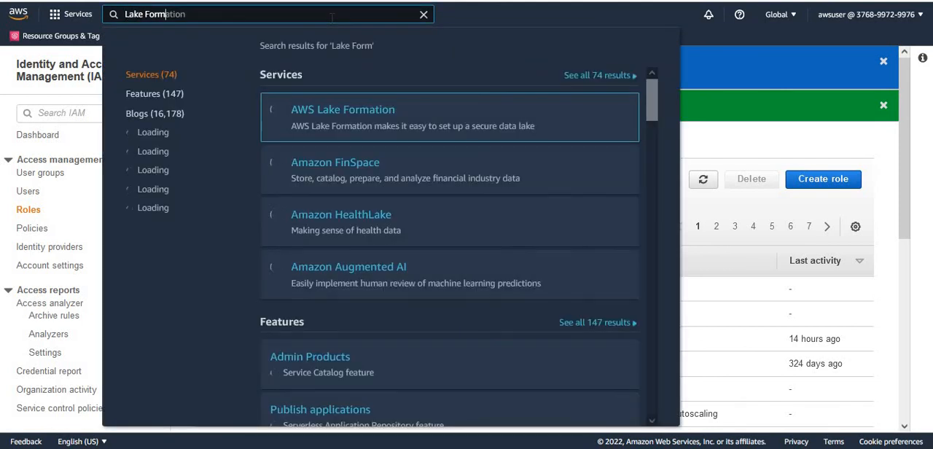
pyautogui.click(348, 116)
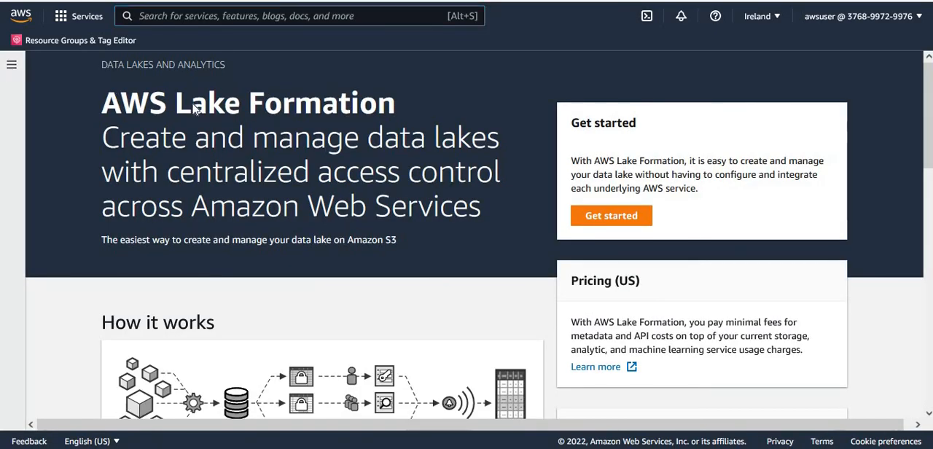
# - Examine the databases and the tables already present in the Lake Formation data catalog
pyautogui.click(53, 81)
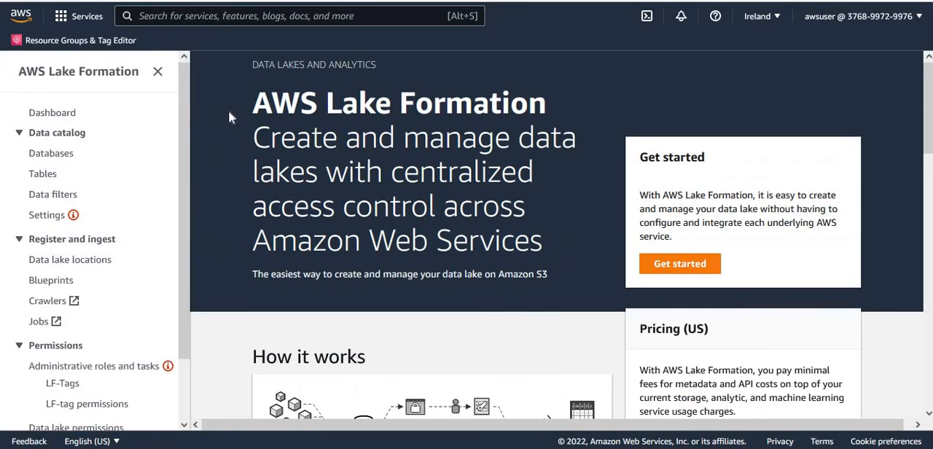
pyautogui.click(55, 154)
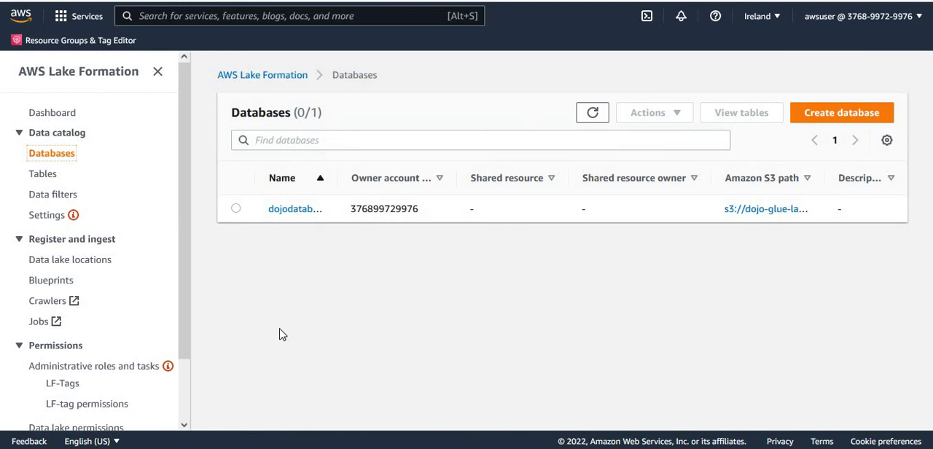
pyautogui.click(45, 177)
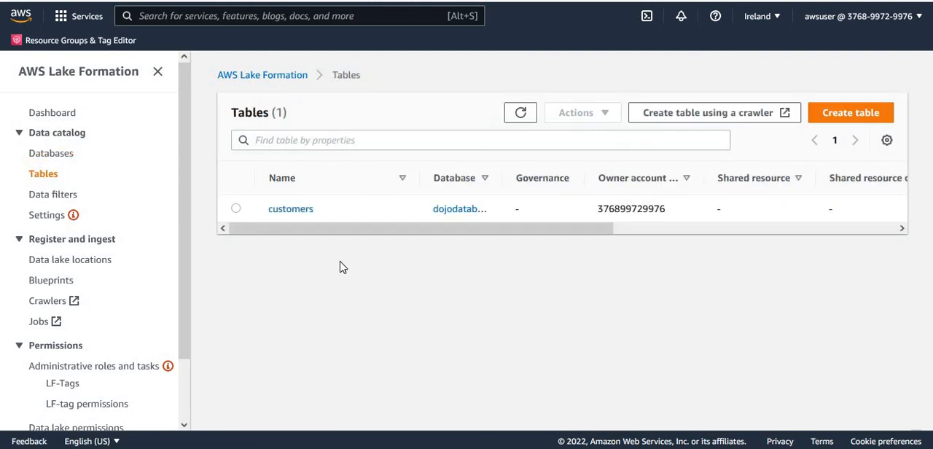
# - Start granting permissions on the existing data catalog database and add dojo_crawler_role as the IAM principal
pyautogui.click(61, 159)
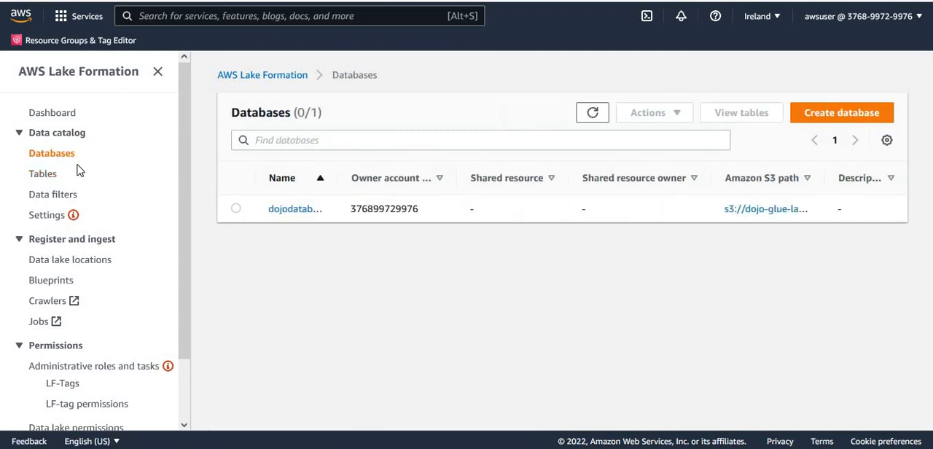
pyautogui.click(236, 210)
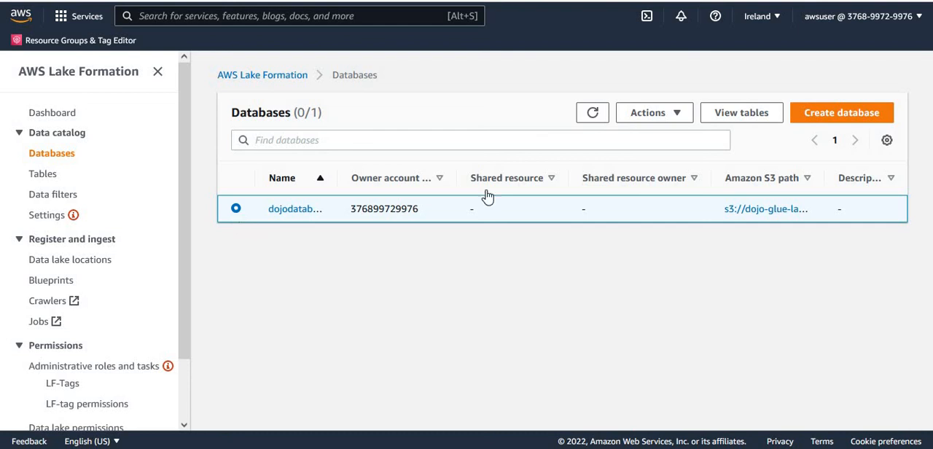
pyautogui.click(671, 117)
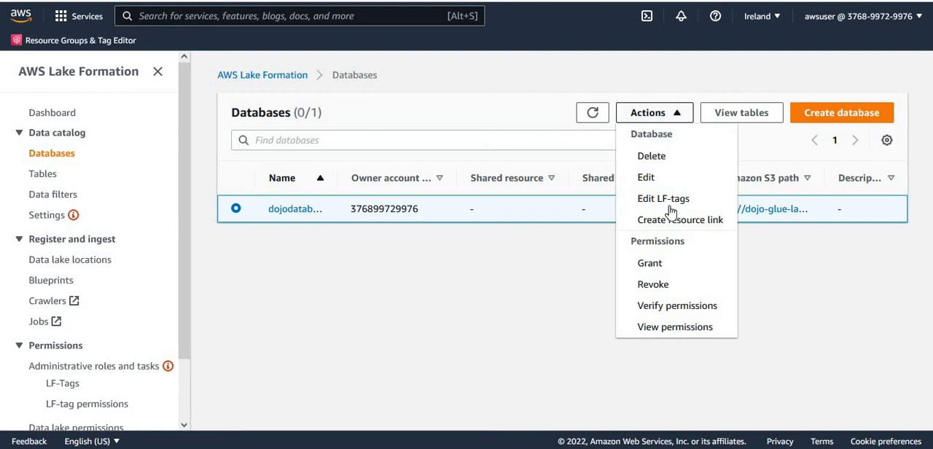
pyautogui.click(663, 271)
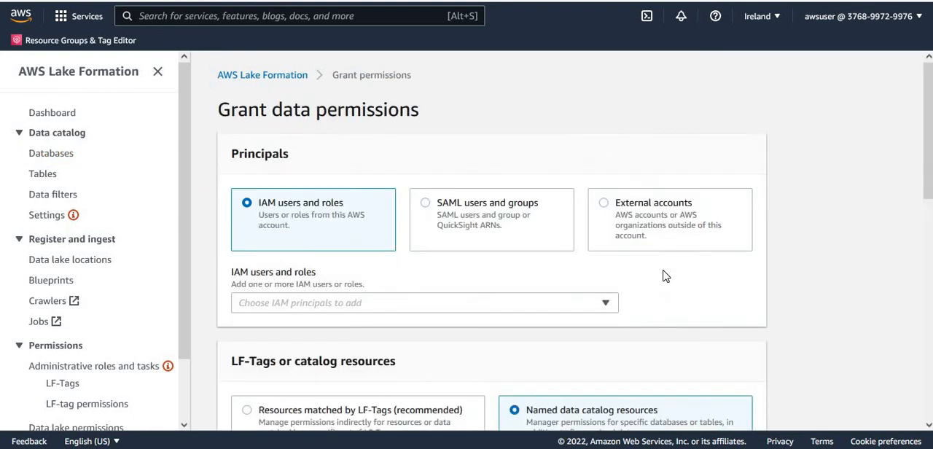
pyautogui.click(474, 310)
pyautogui.write('dojo')
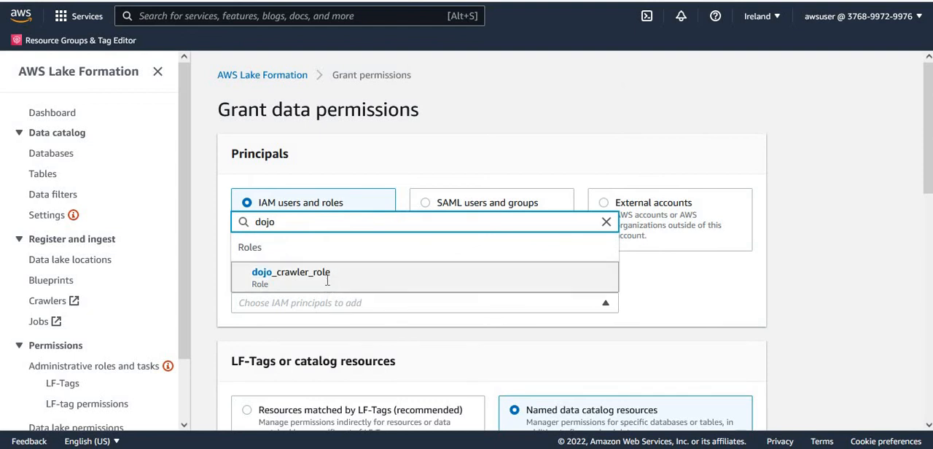
pyautogui.click(327, 275)
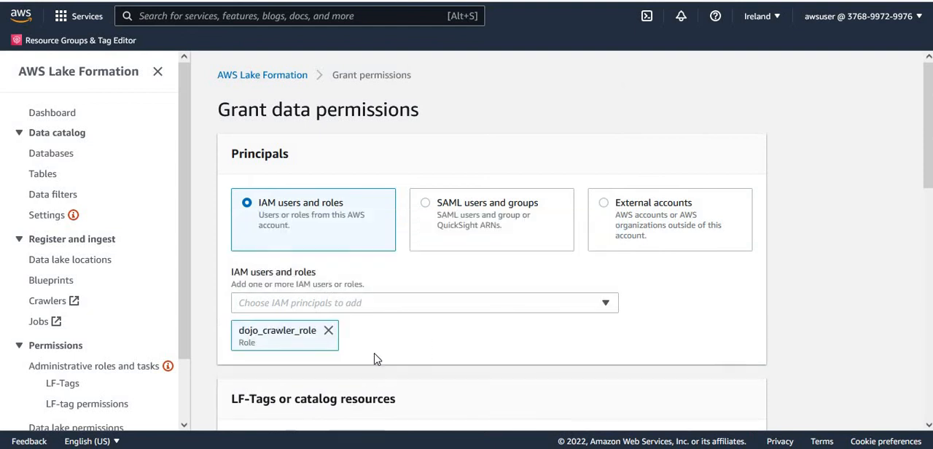
# - Grant dojo_crawler_role the Create table permission on dojodatabase, leaving the tables, data filters and grantable permissions unset
pyautogui.moveTo(927, 149); pyautogui.dragTo(927, 290)
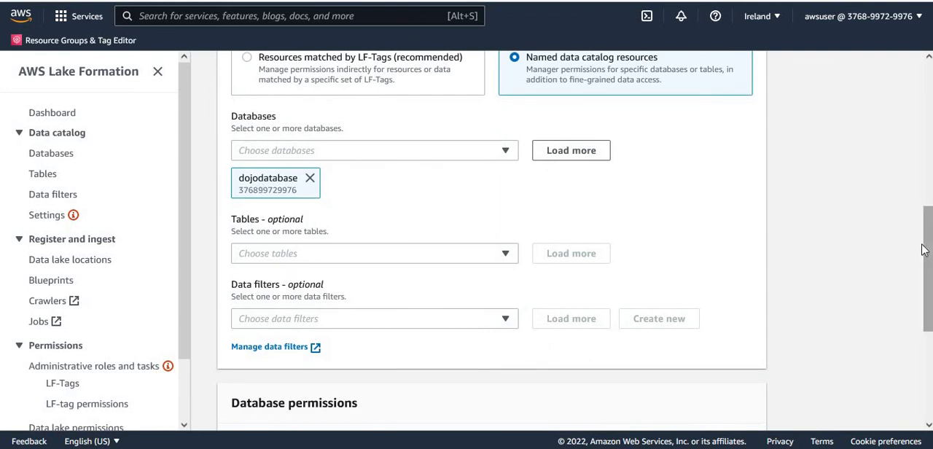
pyautogui.moveTo(927, 290); pyautogui.dragTo(928, 357)
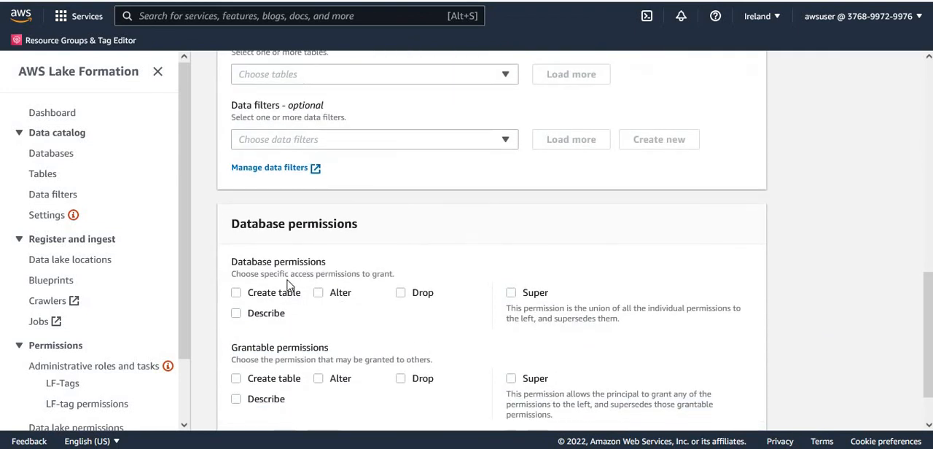
pyautogui.click(237, 295)
pyautogui.moveTo(928, 333); pyautogui.dragTo(920, 112)
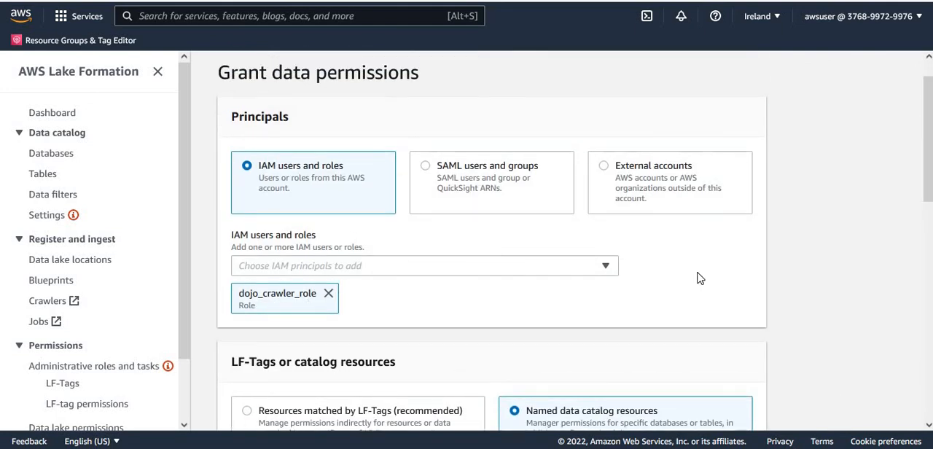
pyautogui.scroll(-3, 929, 142)
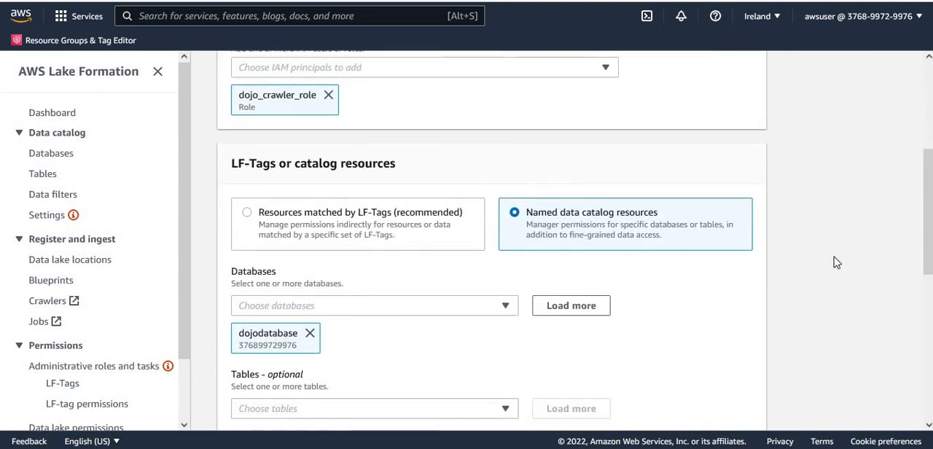
pyautogui.scroll(-3, 926, 222)
pyautogui.scroll(-3, 925, 277)
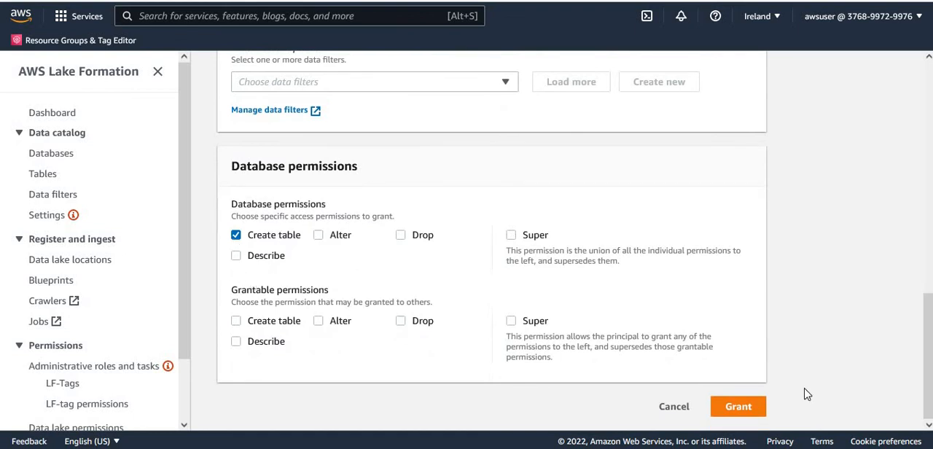
pyautogui.click(740, 407)
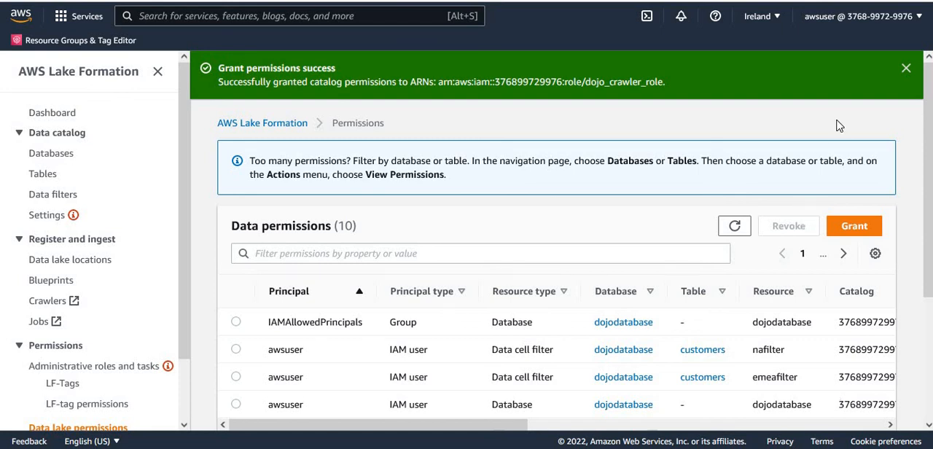
# - Dismiss the notification and check the data permissions list for the dojo_crawler_role entries
pyautogui.click(905, 68)
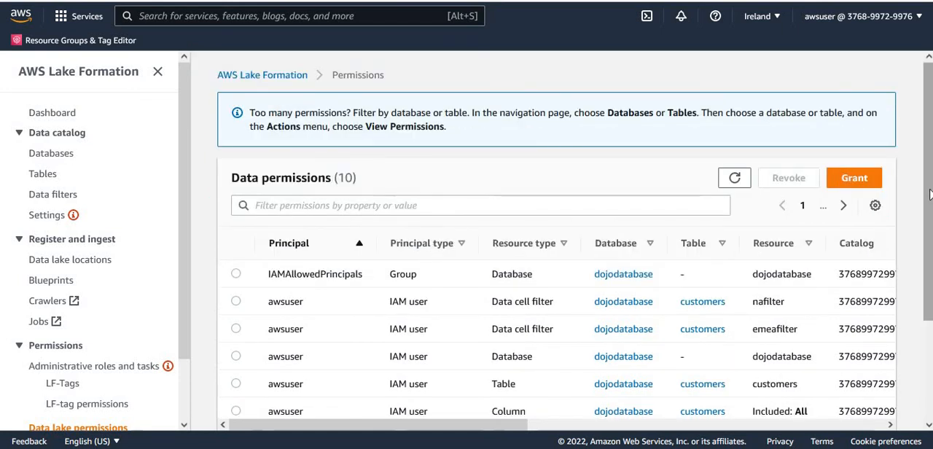
pyautogui.scroll(-2, 923, 172)
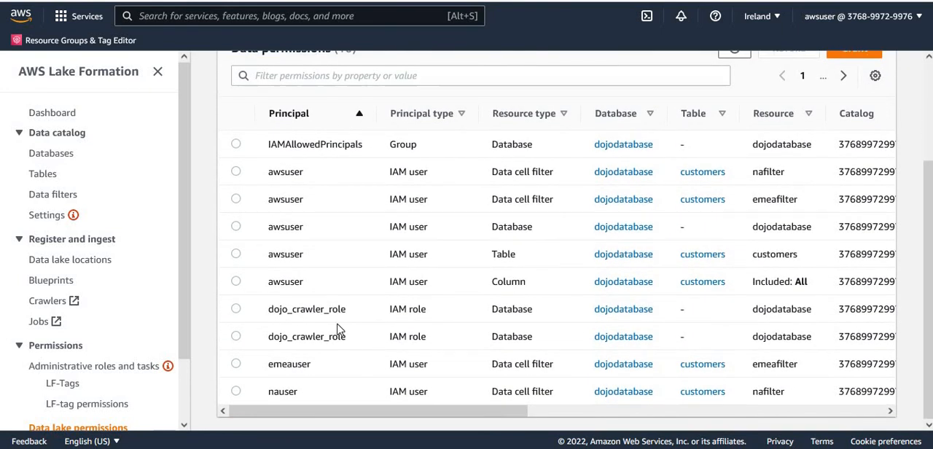
pyautogui.doubleClick(338, 309)
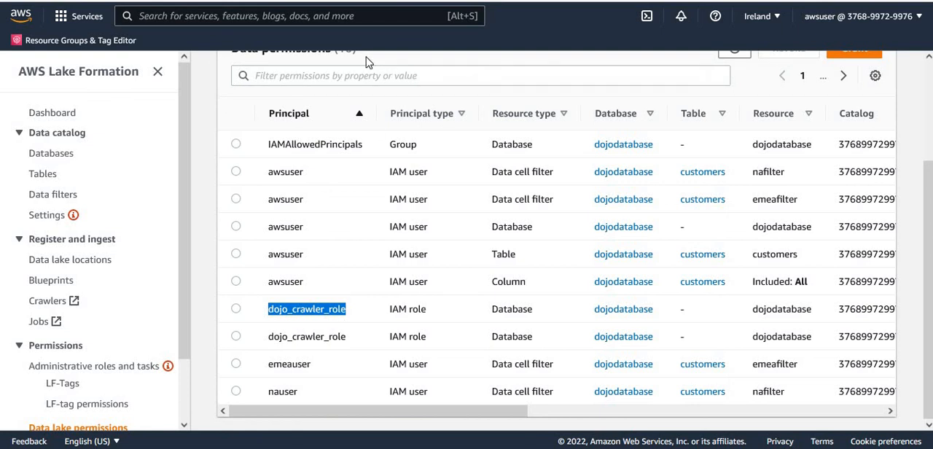
# - Search the AWS services for RDS and open the RDS service
pyautogui.click(328, 16)
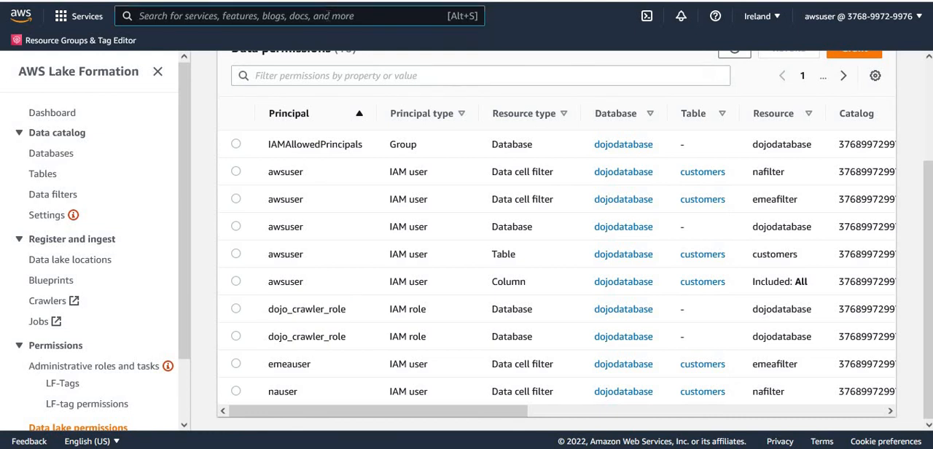
pyautogui.write('RDS')
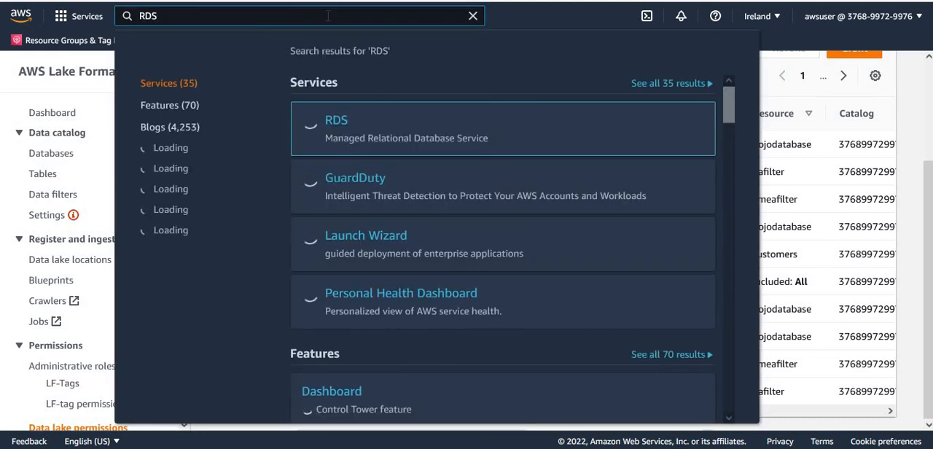
pyautogui.moveTo(333, 126)
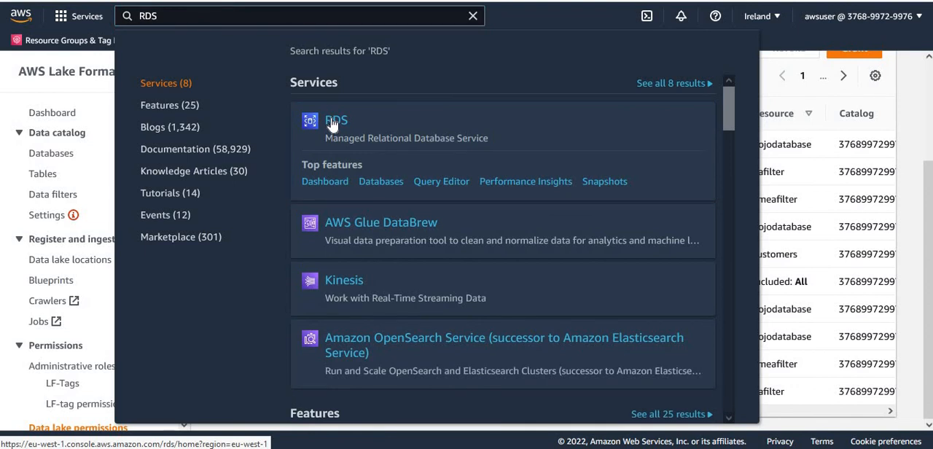
pyautogui.click(332, 125)
# - Open Launch_RDS_Database_Instance.pdf from the 4_Glue_Crawler folder and review its instructions for creating the RDS database instance
pyautogui.click(224, 448)
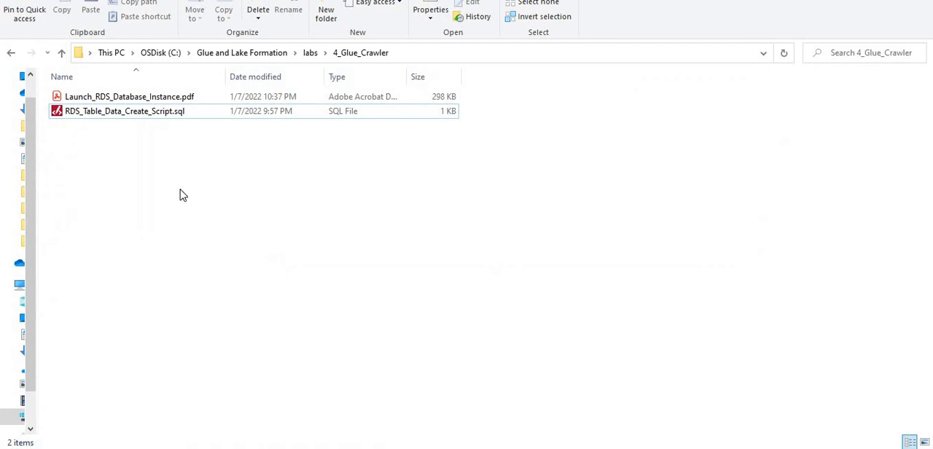
pyautogui.click(115, 99)
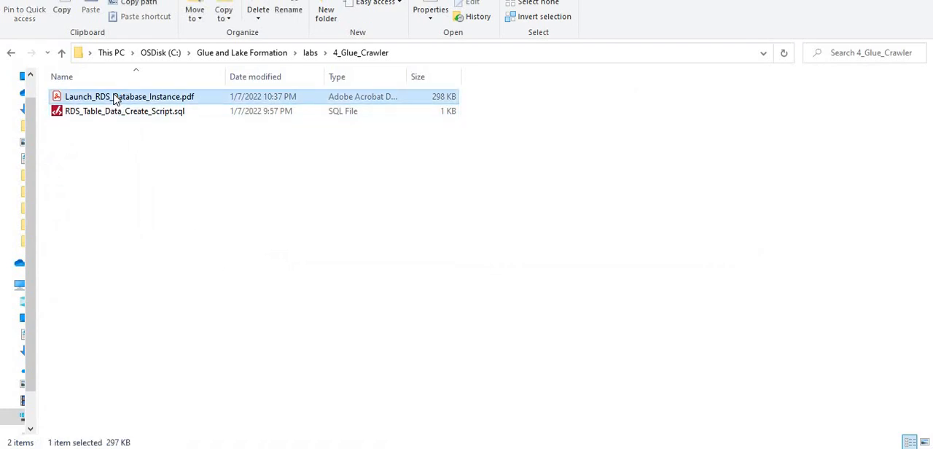
pyautogui.doubleClick(113, 97)
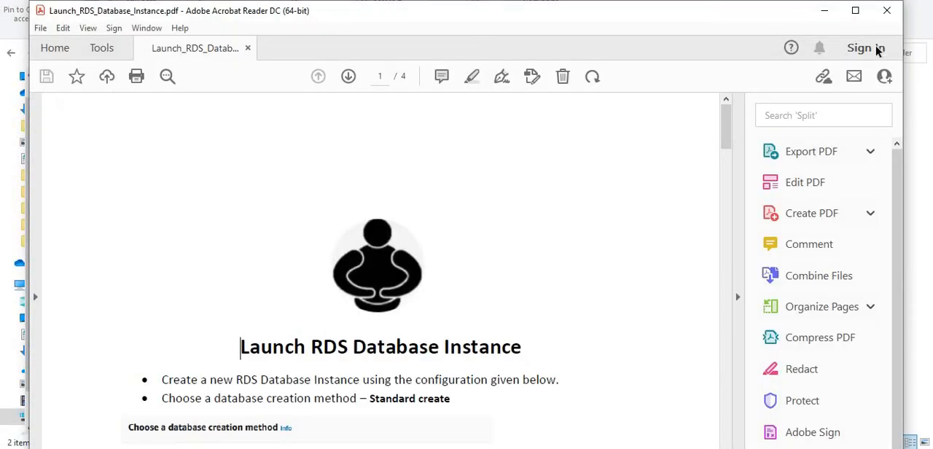
pyautogui.moveTo(724, 136); pyautogui.dragTo(735, 252)
pyautogui.moveTo(736, 275); pyautogui.dragTo(735, 416)
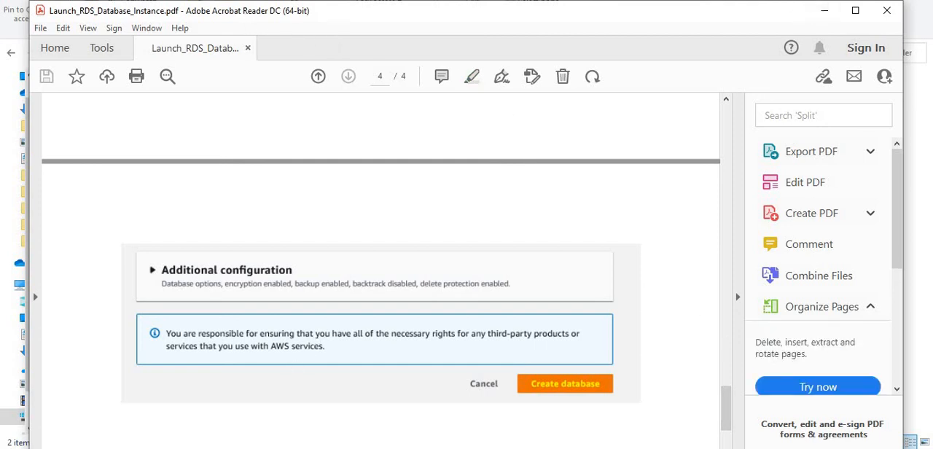
pyautogui.hotkey('alt', 'Tab')
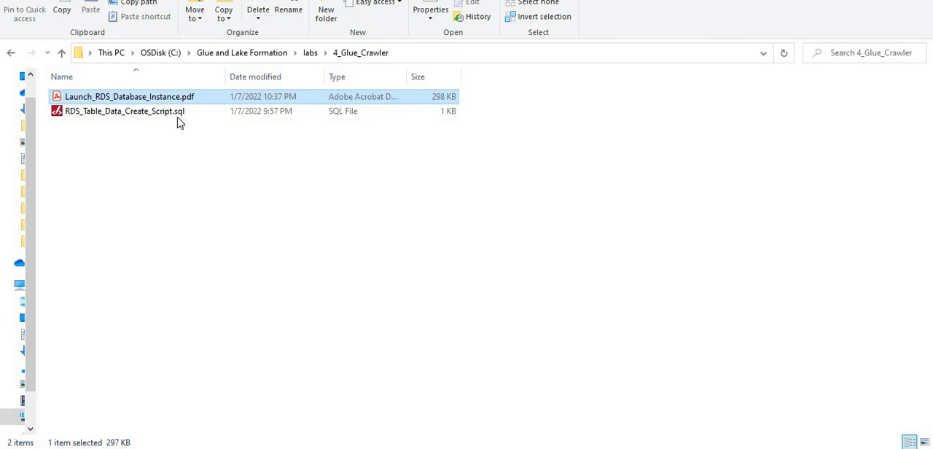
pyautogui.hotkey('alt', 'Tab')
pyautogui.moveTo(725, 386); pyautogui.dragTo(726, 138)
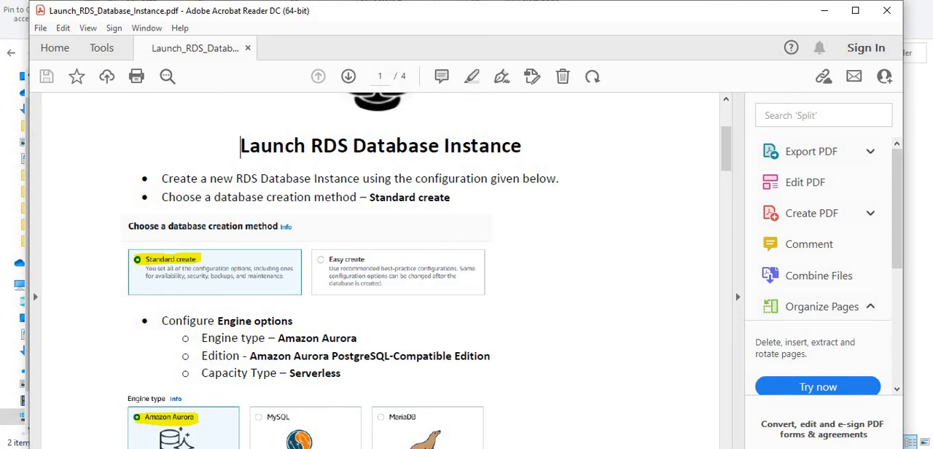
# - Return to the Amazon RDS console and view the list of DB instances
pyautogui.click(404, 387)
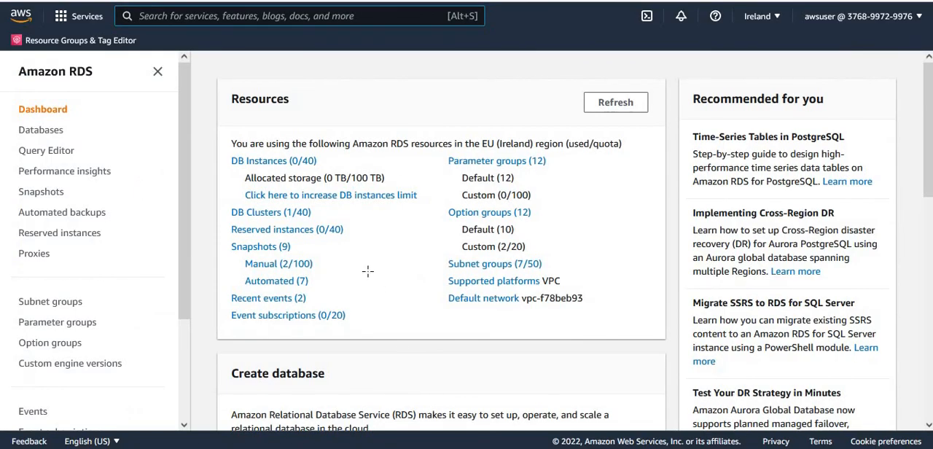
pyautogui.click(277, 163)
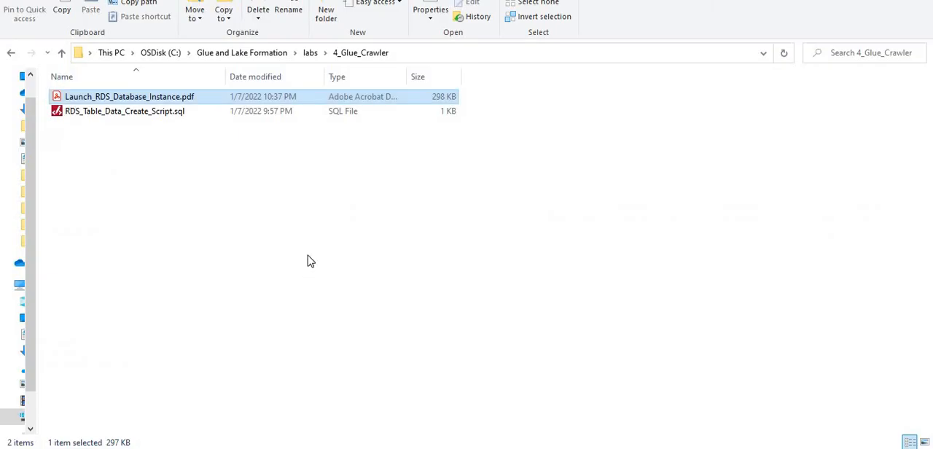
# - Switch to the lab files and examine RDS_Table_Data_Create_Script.sql, which creates and fills the employees table
pyautogui.click(309, 260)
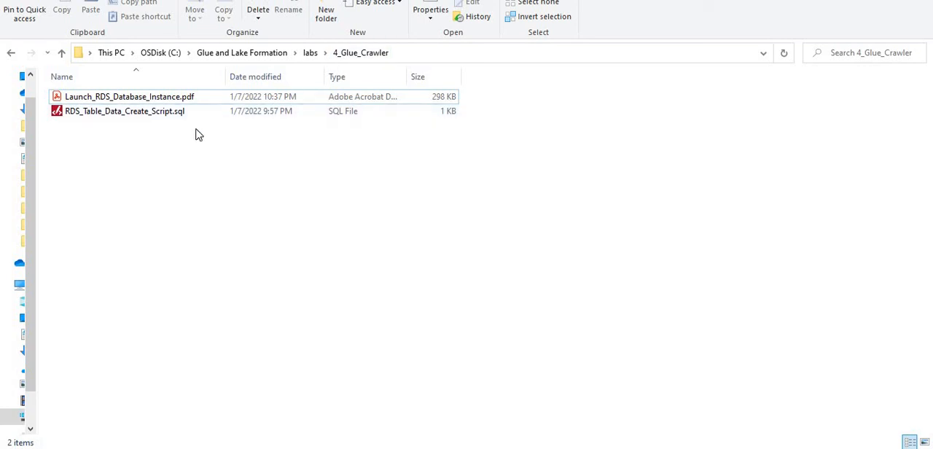
pyautogui.click(124, 111)
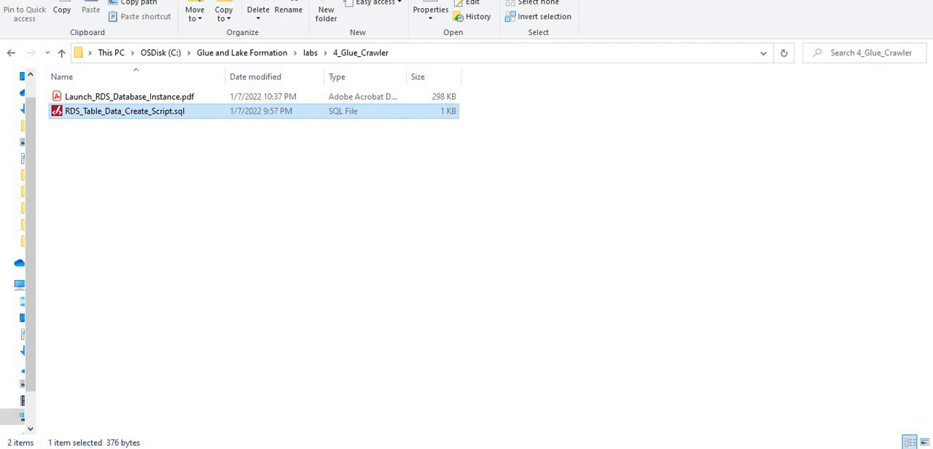
pyautogui.click(350, 448)
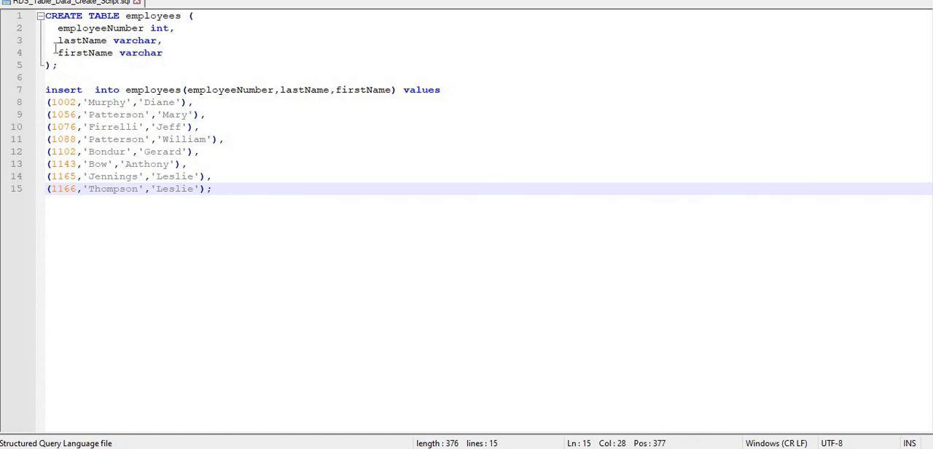
pyautogui.doubleClick(170, 16)
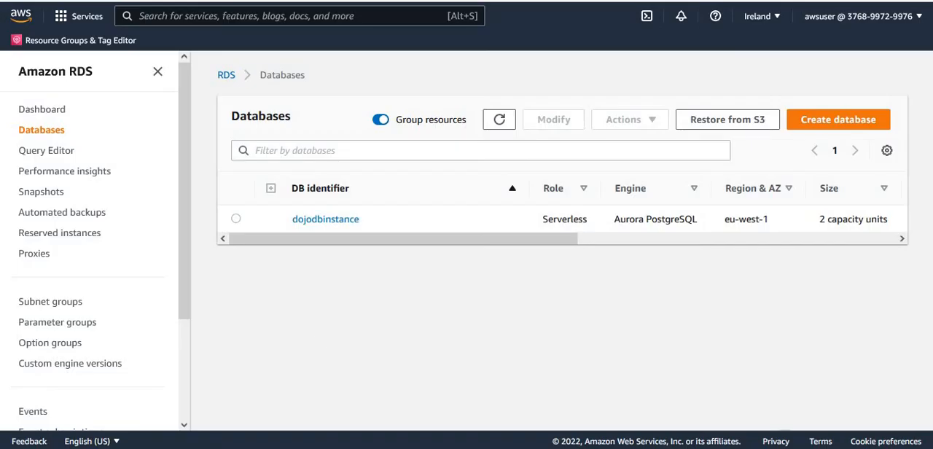
# - Open the RDS Query Editor, choose dojodbinstance as the database to connect to and opt to add new database credentials
pyautogui.click(47, 151)
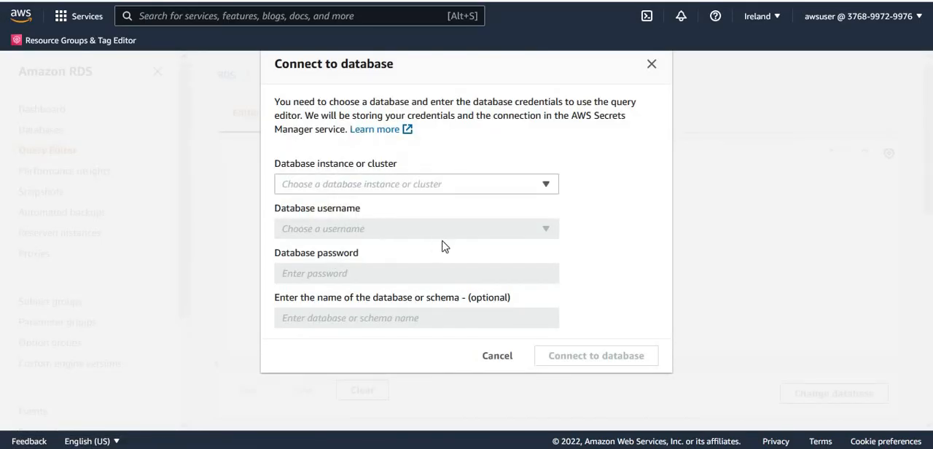
pyautogui.click(547, 186)
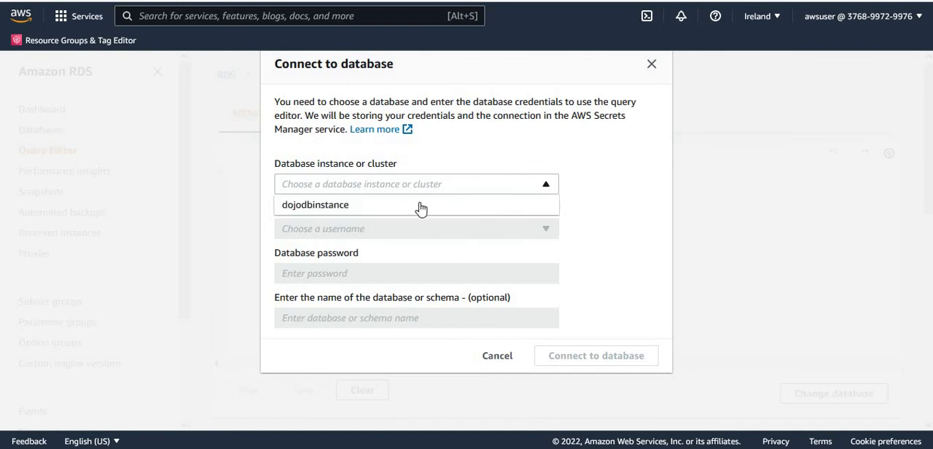
pyautogui.click(355, 210)
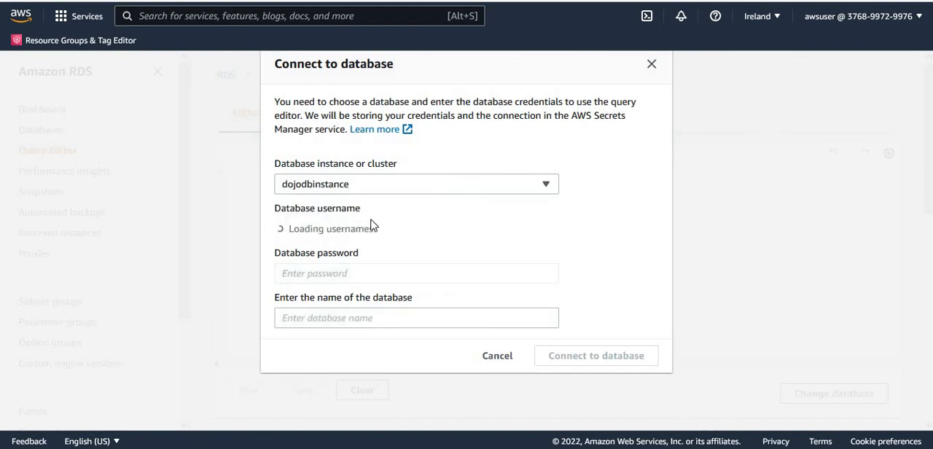
pyautogui.click(430, 232)
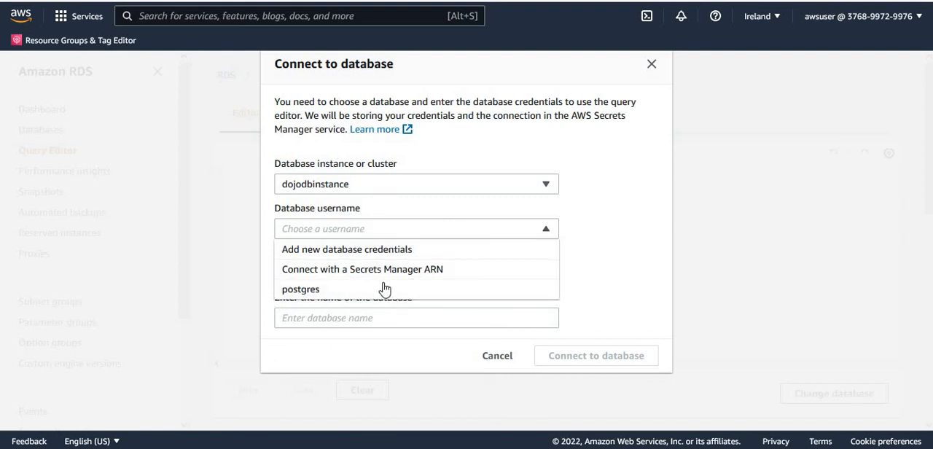
pyautogui.click(356, 254)
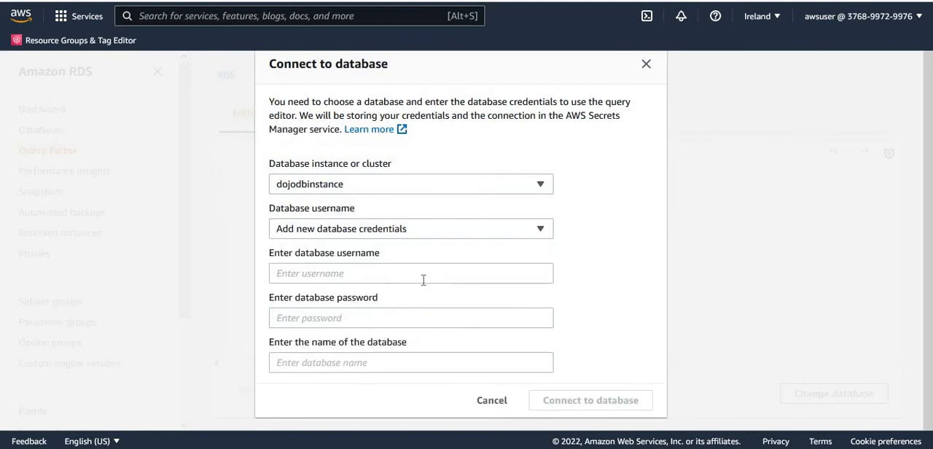
# - Enter postgres as the database username and fill in the database password for dojodbinstance
pyautogui.click(414, 274)
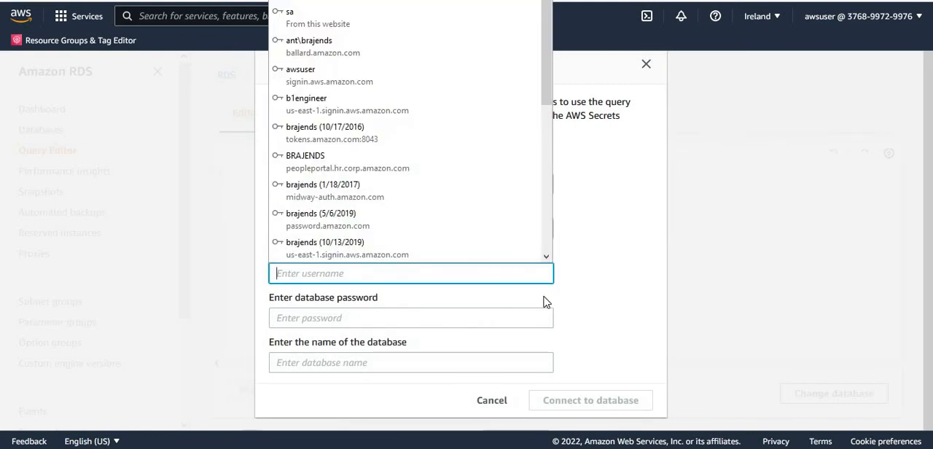
pyautogui.click(604, 309)
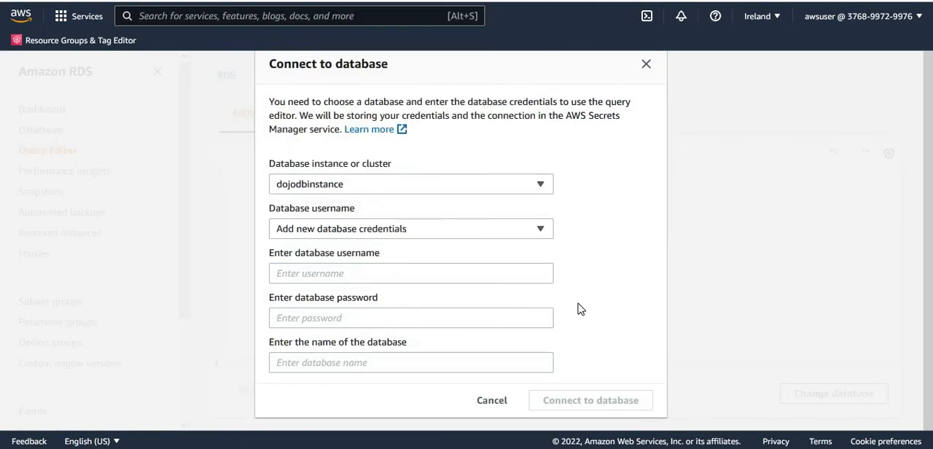
pyautogui.click(510, 274)
pyautogui.write('post')
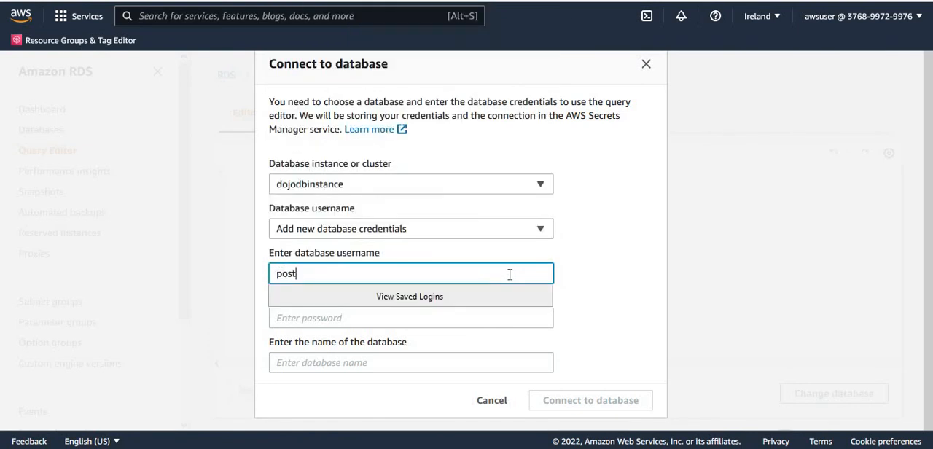
pyautogui.write('gres')
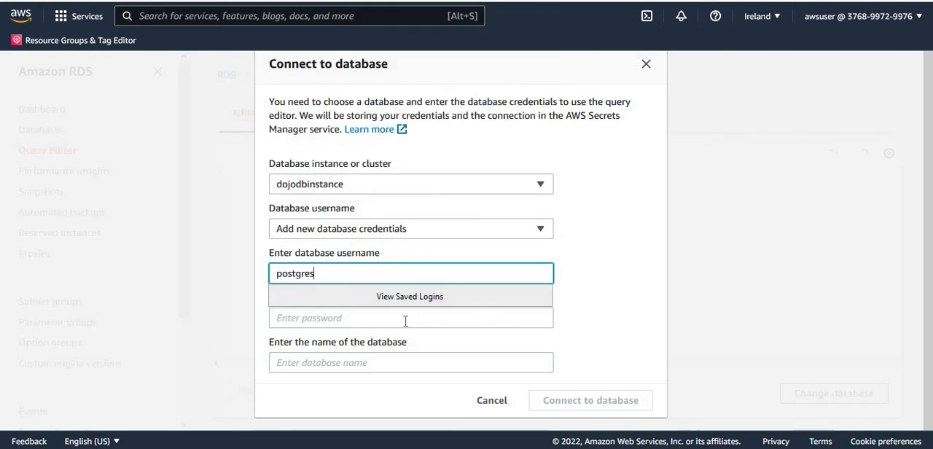
pyautogui.click(462, 318)
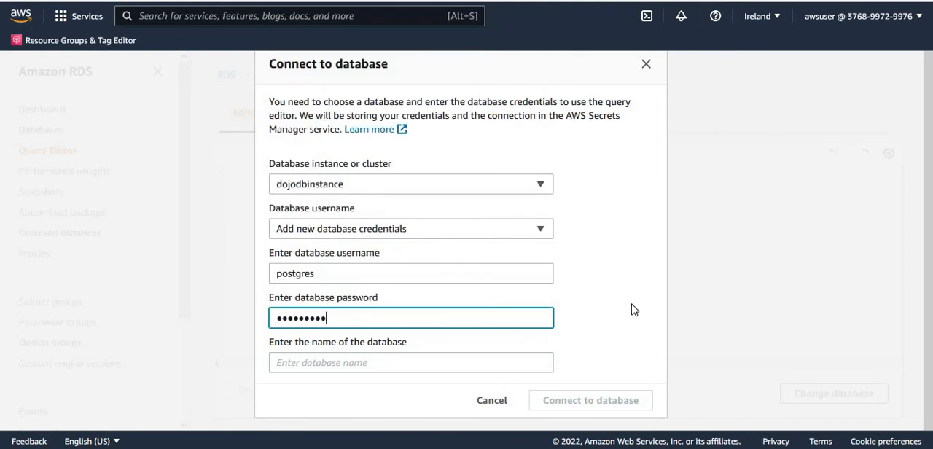
# - Set the database name to postgres and connect to it, declining to save the login in the browser
pyautogui.click(437, 358)
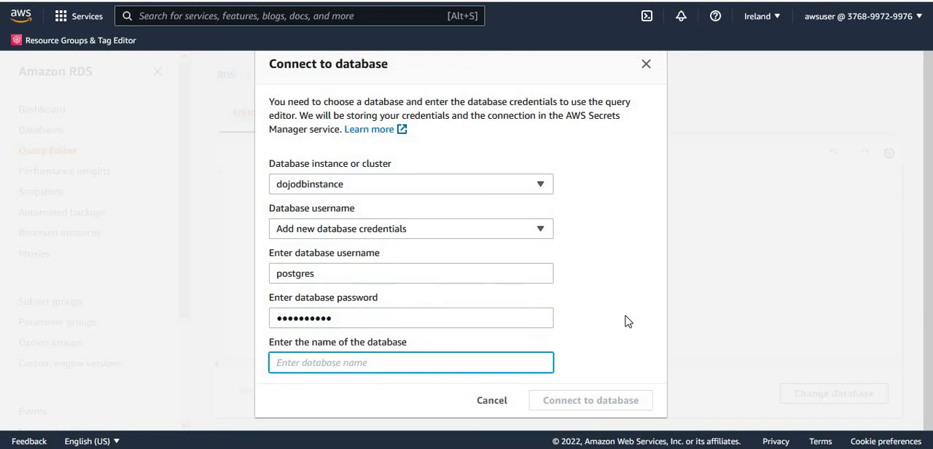
pyautogui.write('postgres')
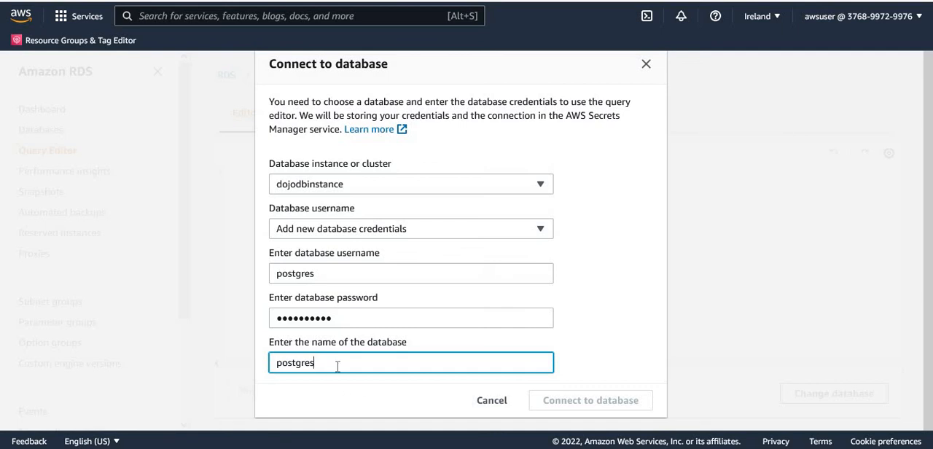
pyautogui.click(434, 395)
pyautogui.click(593, 413)
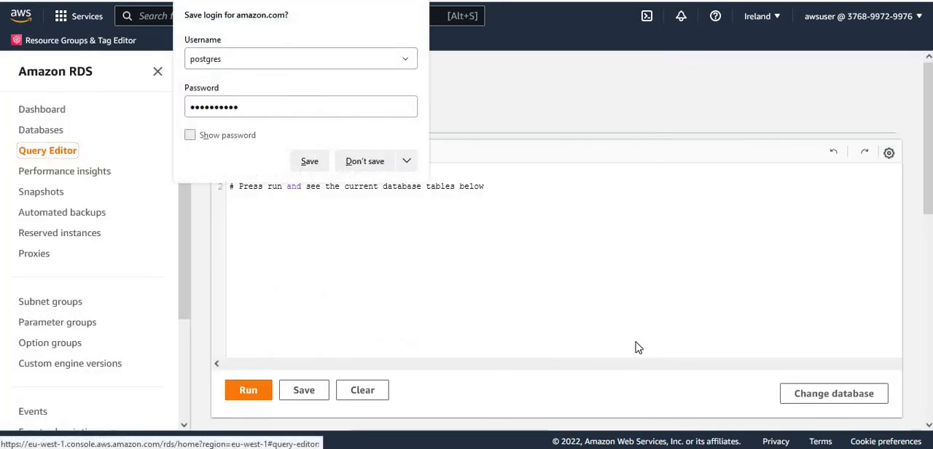
pyautogui.click(366, 164)
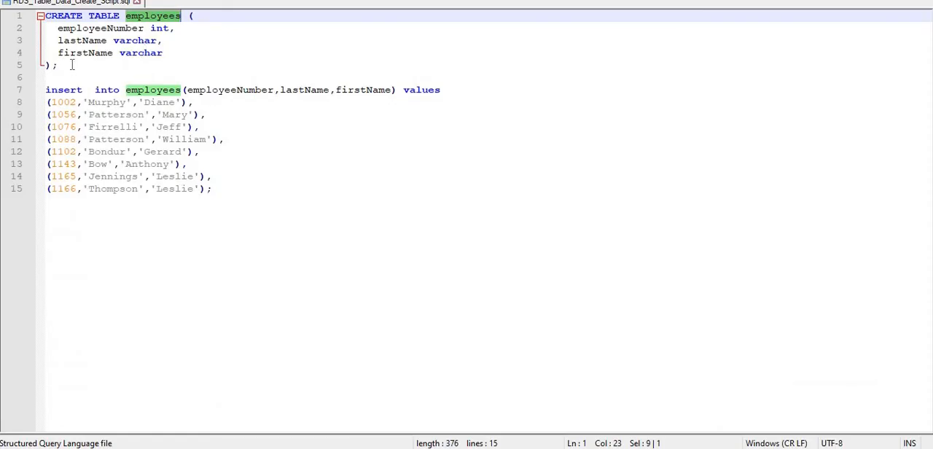
# - Replace the default query with the CREATE TABLE employees statement copied from RDS_Table_Data_Create_Script.sql
pyautogui.moveTo(72, 65); pyautogui.dragTo(24, 16)
pyautogui.hotkey('ctrl', 'c')
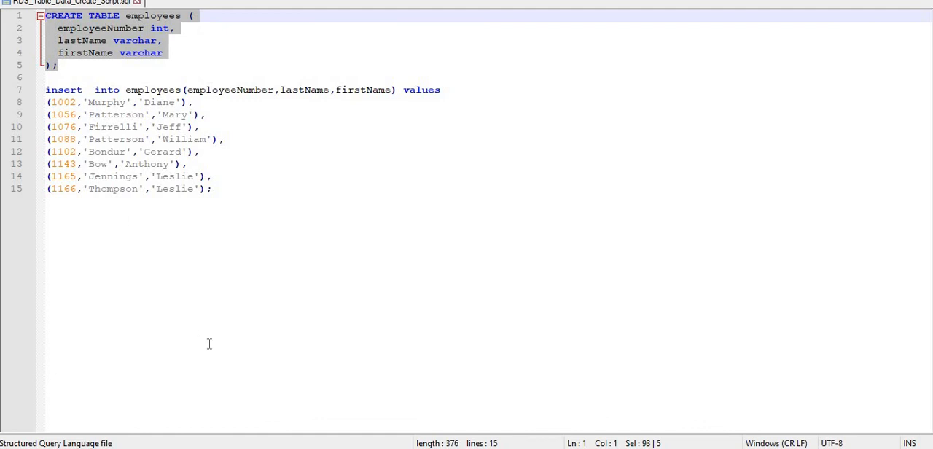
pyautogui.hotkey('alt', 'Tab')
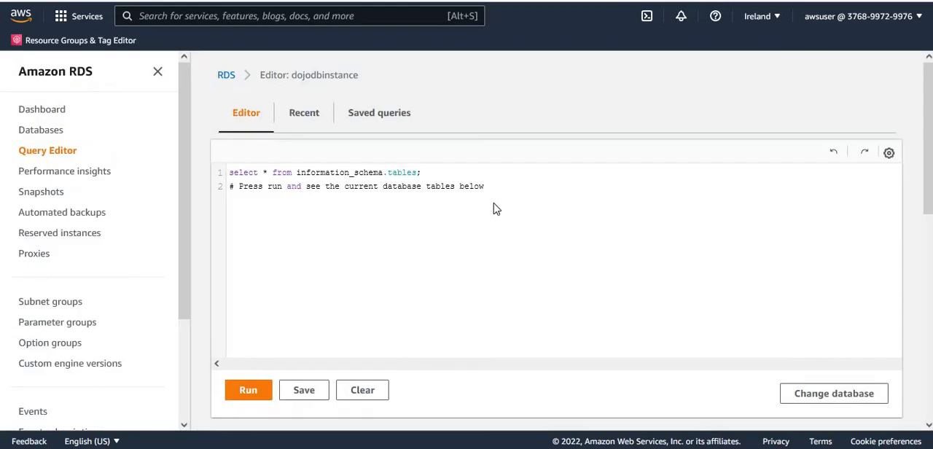
pyautogui.moveTo(492, 187); pyautogui.dragTo(126, 169)
pyautogui.press('BackSpace')
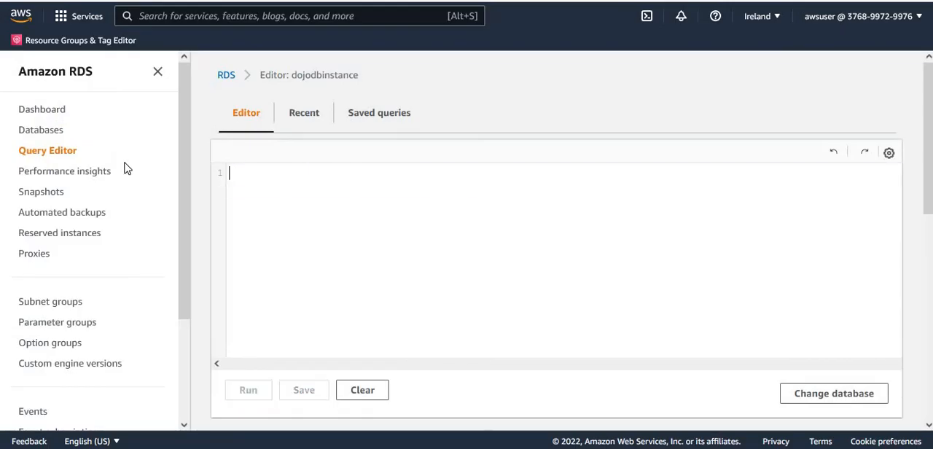
pyautogui.hotkey('ctrl', 'v')
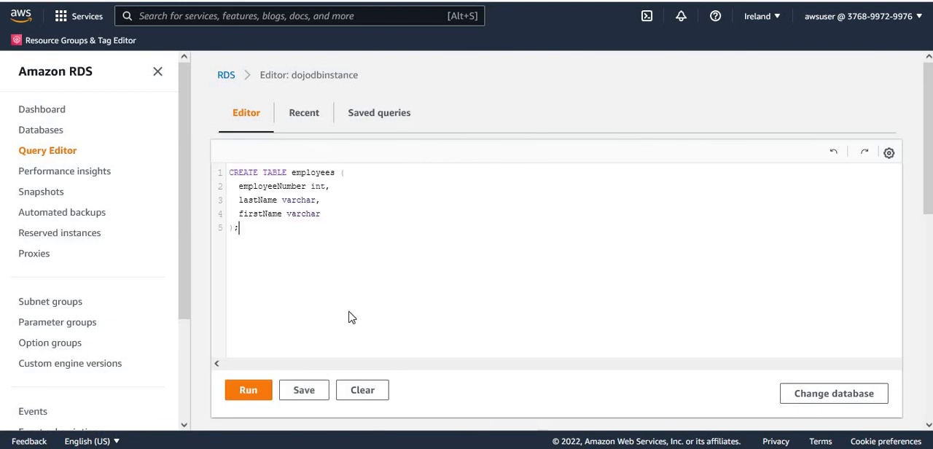
# - Try to run the query with only the table name employees selected, and check the output
pyautogui.doubleClick(323, 172)
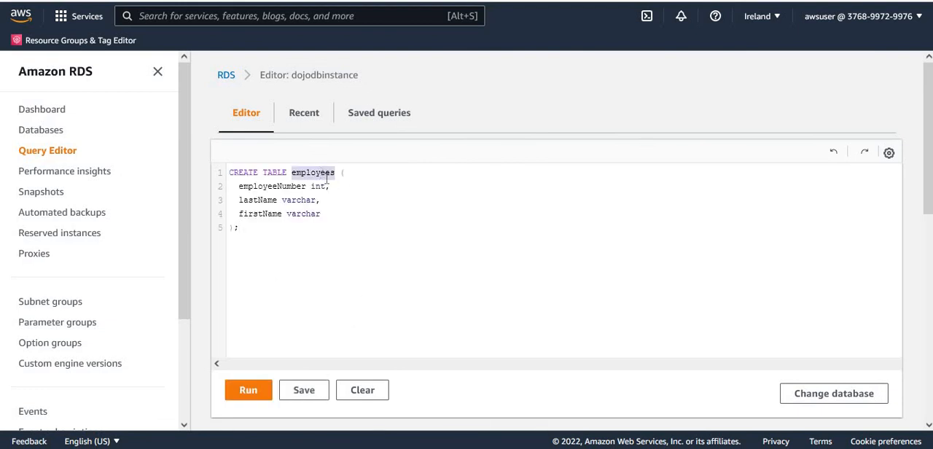
pyautogui.click(248, 392)
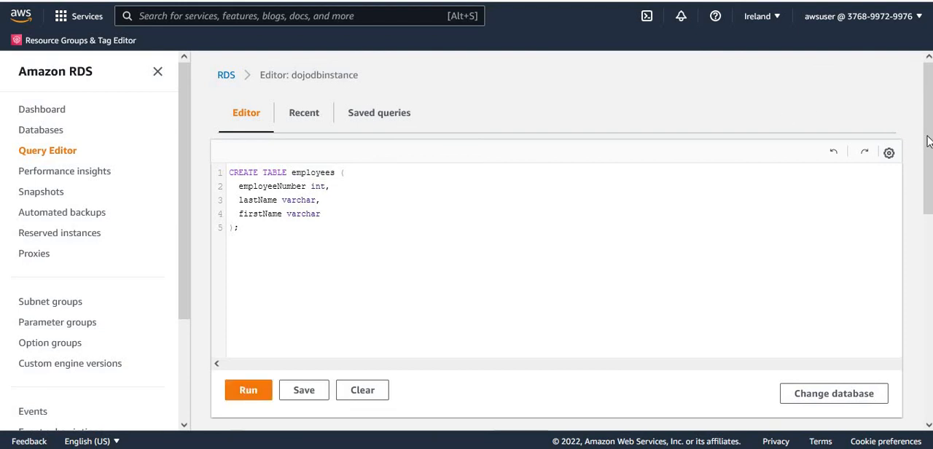
pyautogui.moveTo(924, 138); pyautogui.dragTo(925, 245)
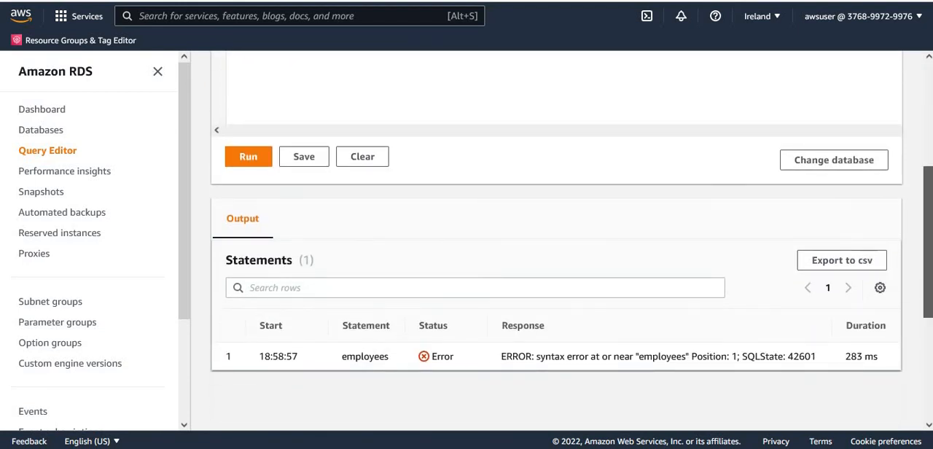
# - Clear the selection, run the whole CREATE TABLE employees statement and check its output
pyautogui.scroll(3, 503, 251)
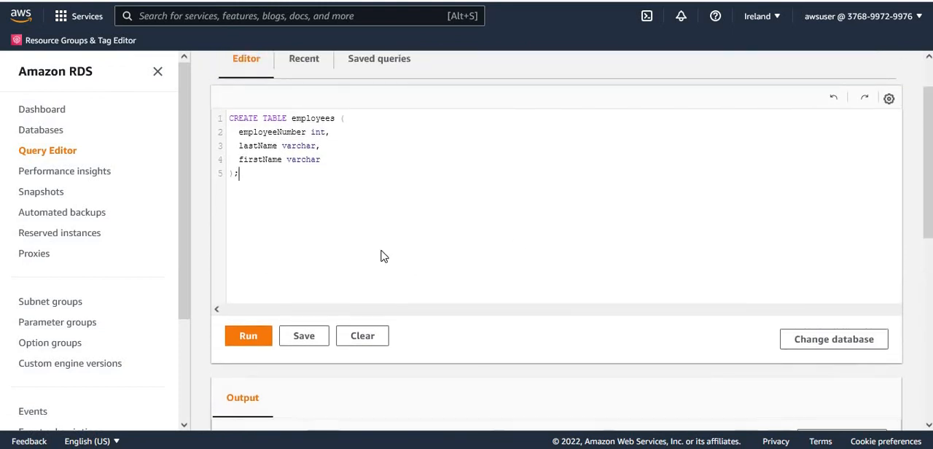
pyautogui.click(356, 256)
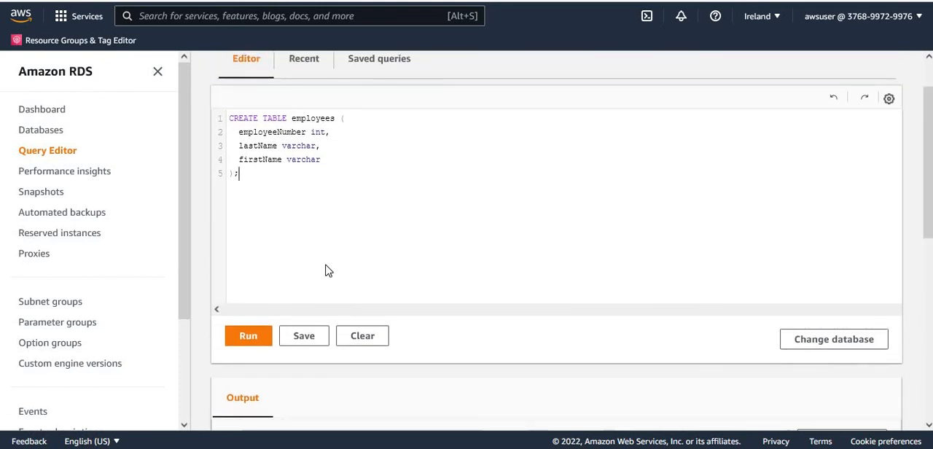
pyautogui.click(247, 344)
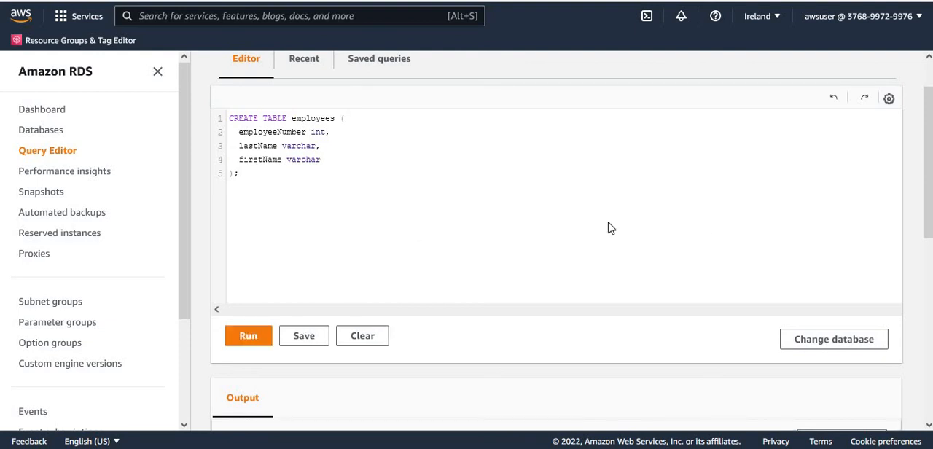
pyautogui.moveTo(925, 185); pyautogui.dragTo(925, 293)
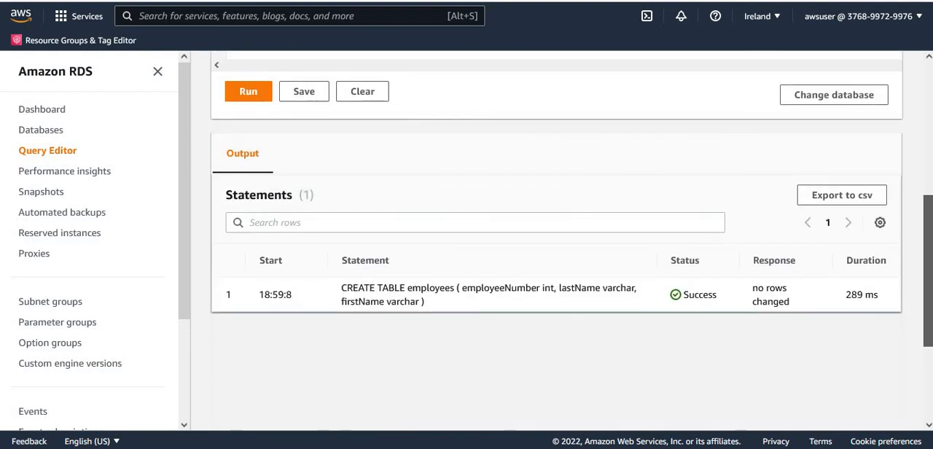
pyautogui.doubleClick(766, 299)
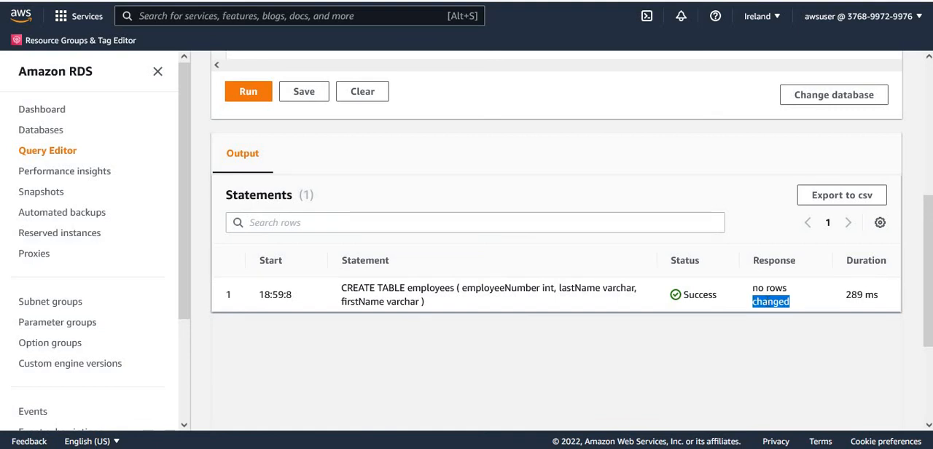
# - Replace the CREATE TABLE query with the insert statement for the employees rows, copied from RDS_Table_Data_Create_Script.sql
pyautogui.hotkey('alt', 'Tab')
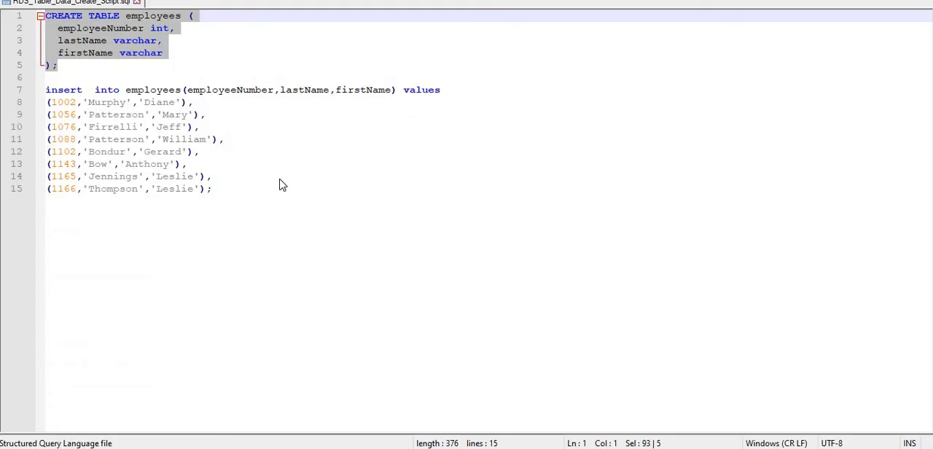
pyautogui.click(250, 187)
pyautogui.moveTo(211, 189); pyautogui.dragTo(14, 90)
pyautogui.hotkey('ctrl', 'c')
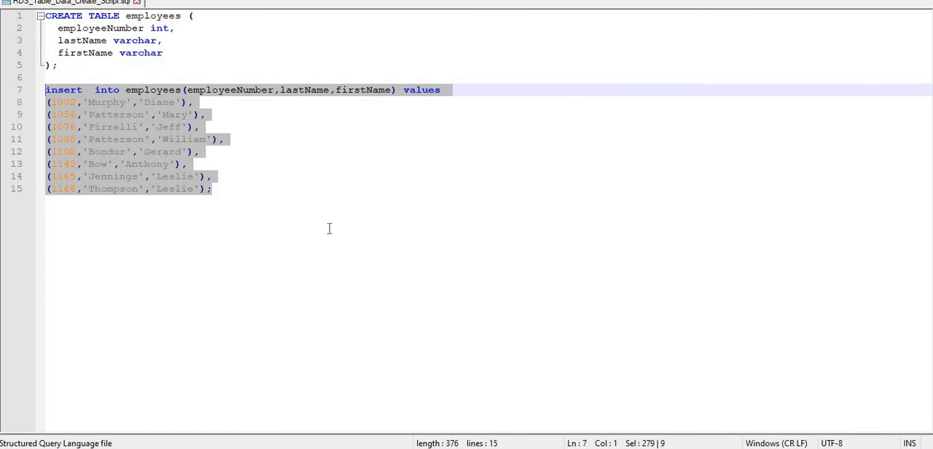
pyautogui.click(285, 391)
pyautogui.hotkey('alt', 'Tab')
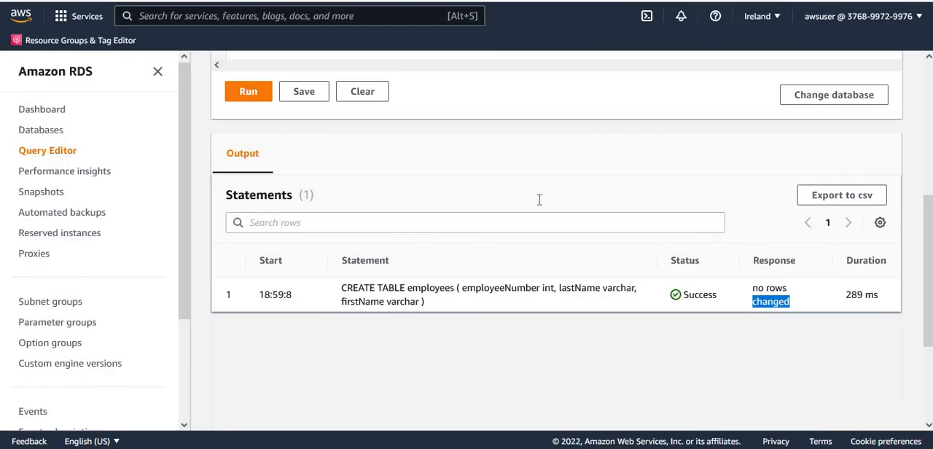
pyautogui.moveTo(928, 243); pyautogui.dragTo(927, 83)
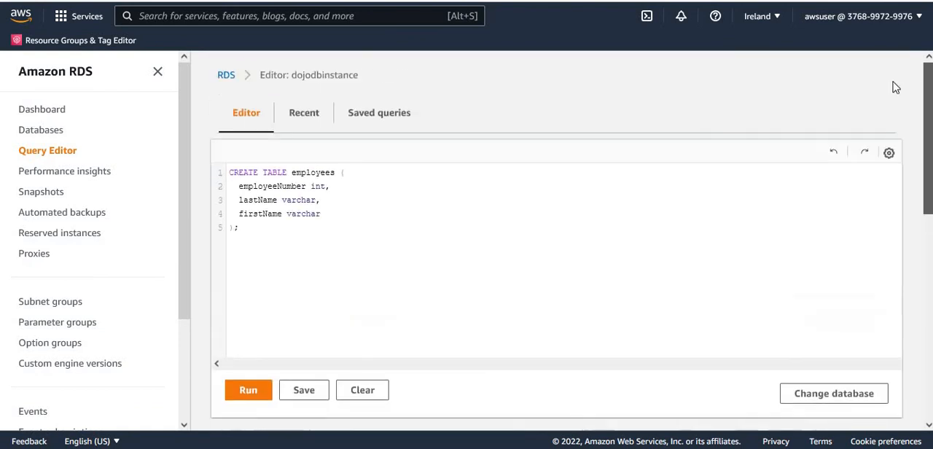
pyautogui.click(304, 216)
pyautogui.moveTo(246, 244); pyautogui.dragTo(216, 165)
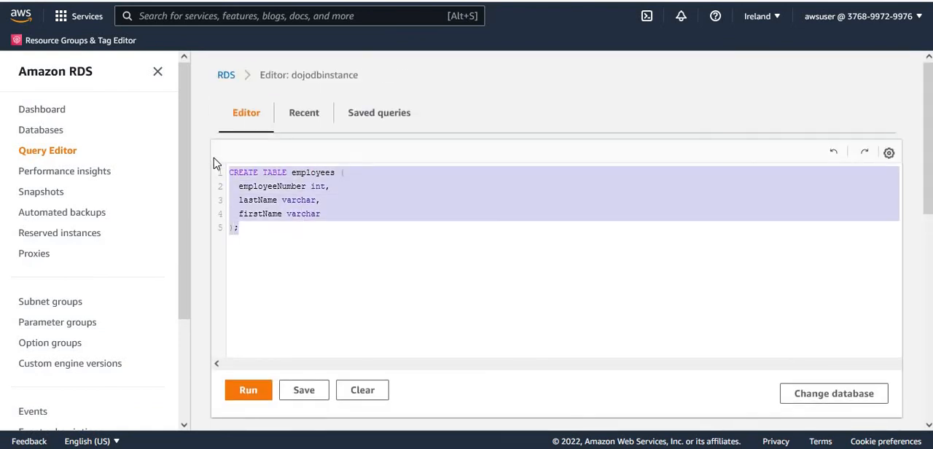
pyautogui.press('Delete')
pyautogui.hotkey('ctrl', 'v')
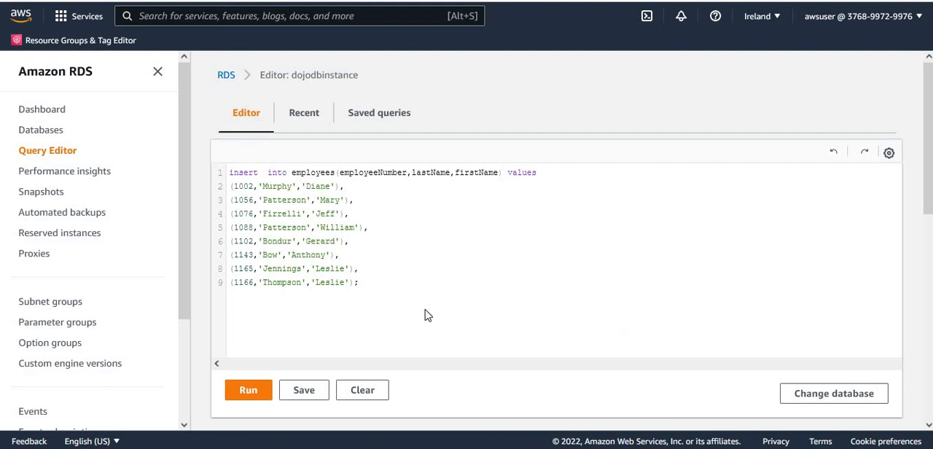
# - Run the insert statement on the employees table and check its status and response in the output
pyautogui.click(249, 391)
pyautogui.scroll(-3, 817, 339)
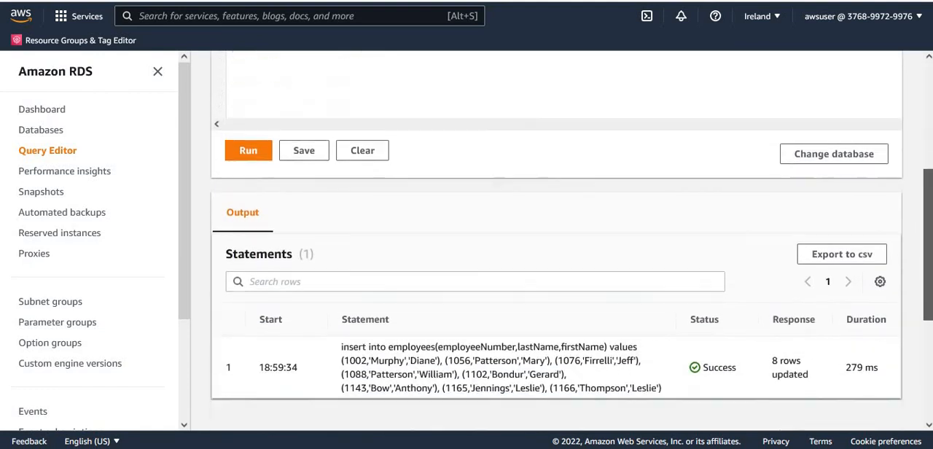
pyautogui.doubleClick(793, 308)
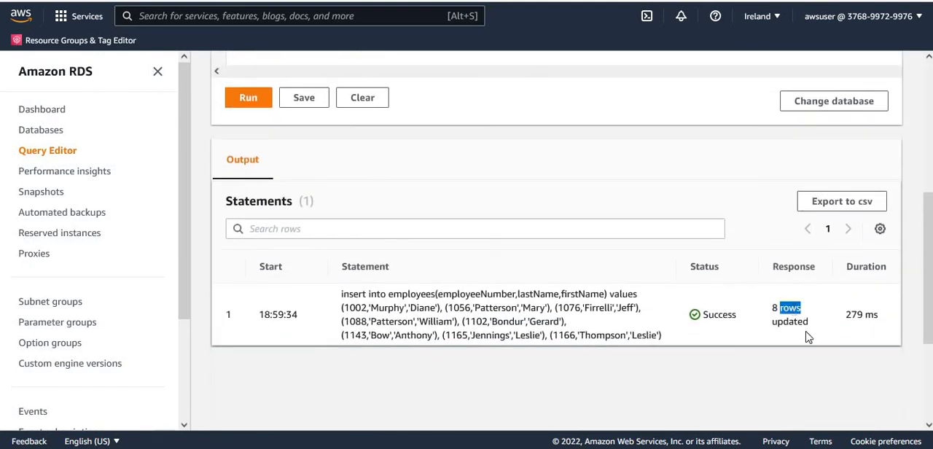
pyautogui.click(832, 373)
# - Replace the insert statement with the query "select * from employees" and run it
pyautogui.scroll(4, 407, 150)
pyautogui.click(449, 290)
pyautogui.hotkey('ctrl', 'a')
pyautogui.press('BackSpace')
pyautogui.write('select * from epm')
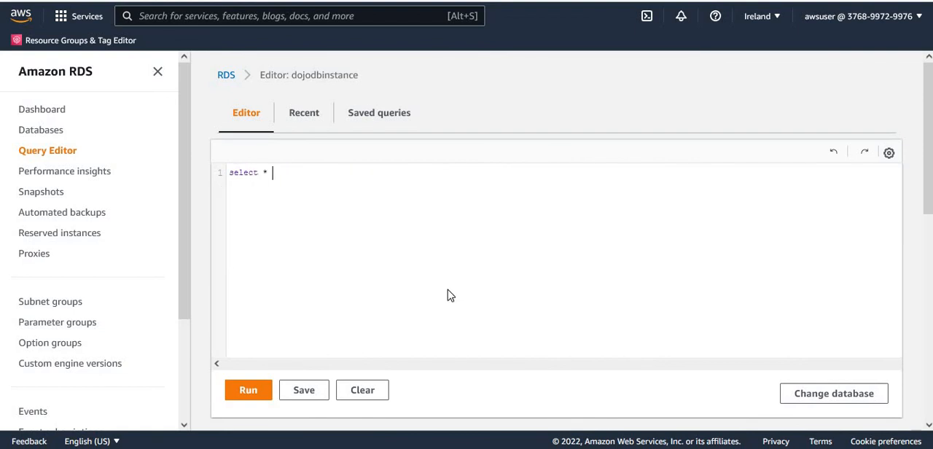
pyautogui.press('BackSpace')
pyautogui.press('BackSpace')
pyautogui.write('mployees')
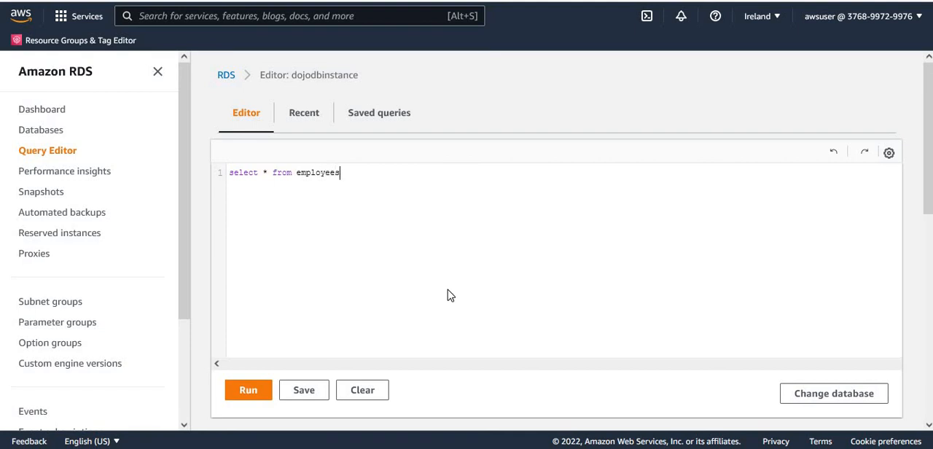
pyautogui.click(251, 398)
pyautogui.moveTo(928, 190)
pyautogui.mouseDown()
pyautogui.moveTo(928, 372)
pyautogui.moveTo(928, 188)
pyautogui.mouseUp()
# - Switch to the AWS Glue service, open its data catalog connections and start adding a new connection
pyautogui.click(342, 15)
pyautogui.write('Glue')
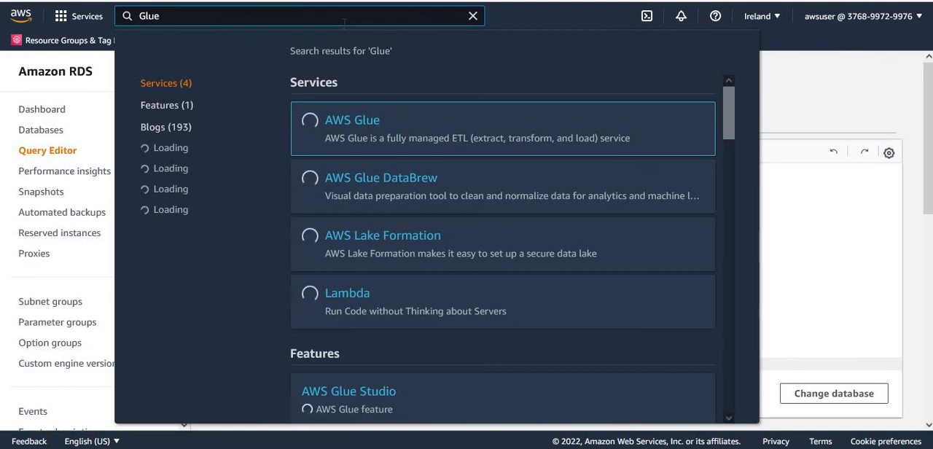
pyautogui.press('Return')
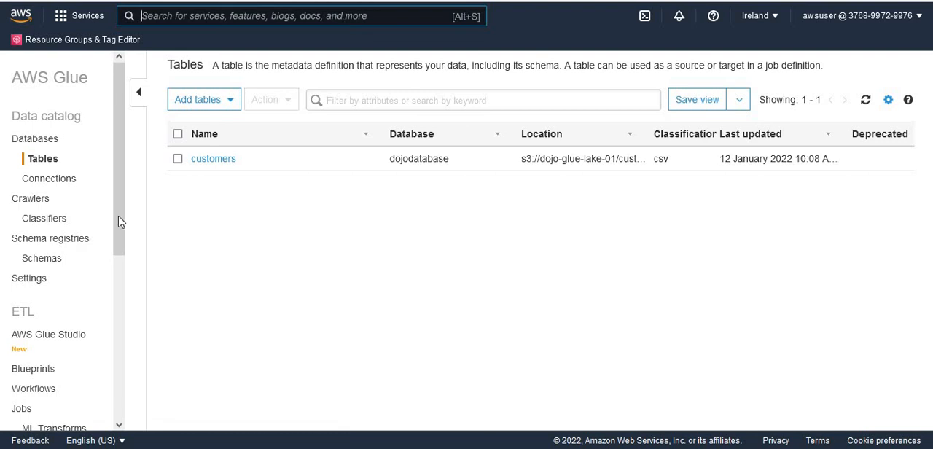
pyautogui.click(57, 184)
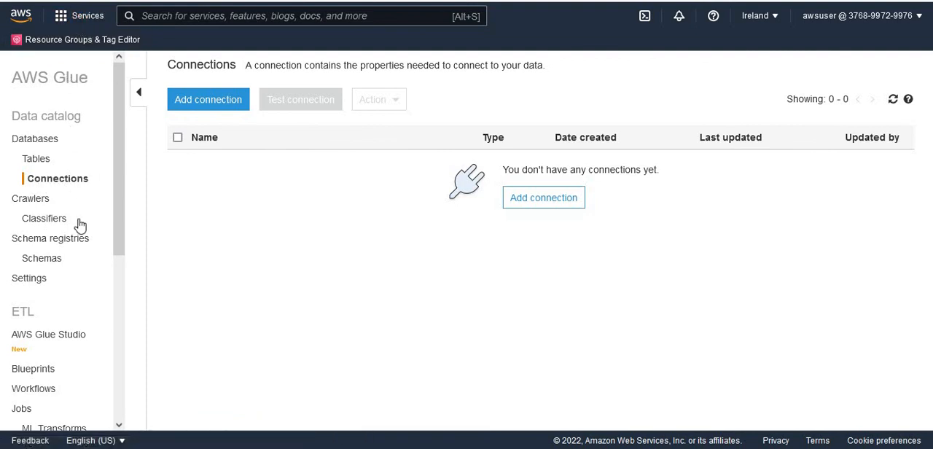
pyautogui.click(206, 101)
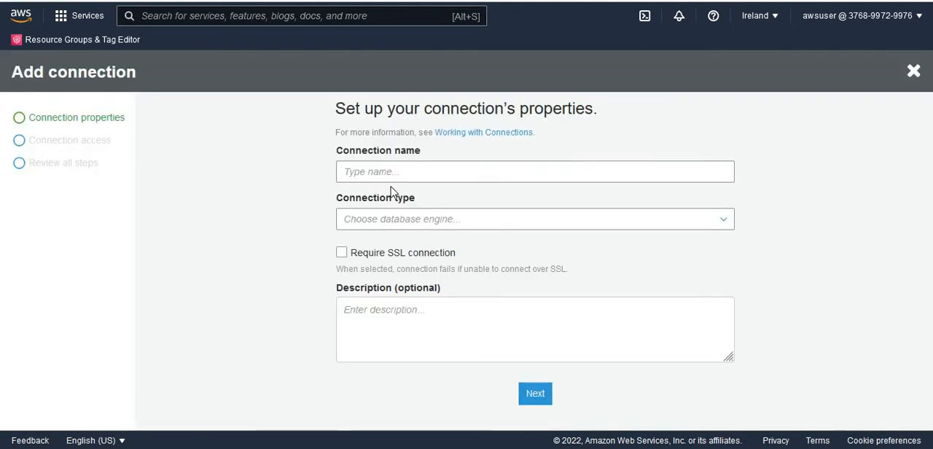
# - Name the new connection rdsdataconnection, choose JDBC as its connection type and continue to the data store access settings
pyautogui.click(413, 171)
pyautogui.write('rds')
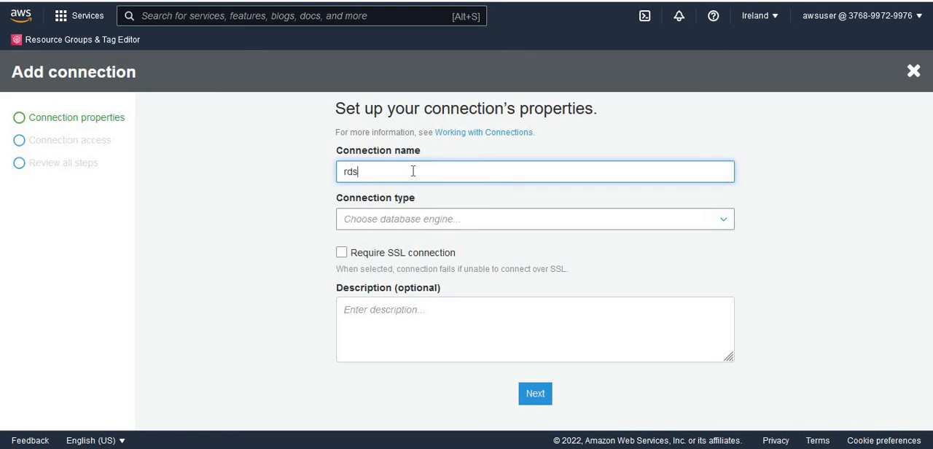
pyautogui.write('dataconnection')
pyautogui.click(562, 227)
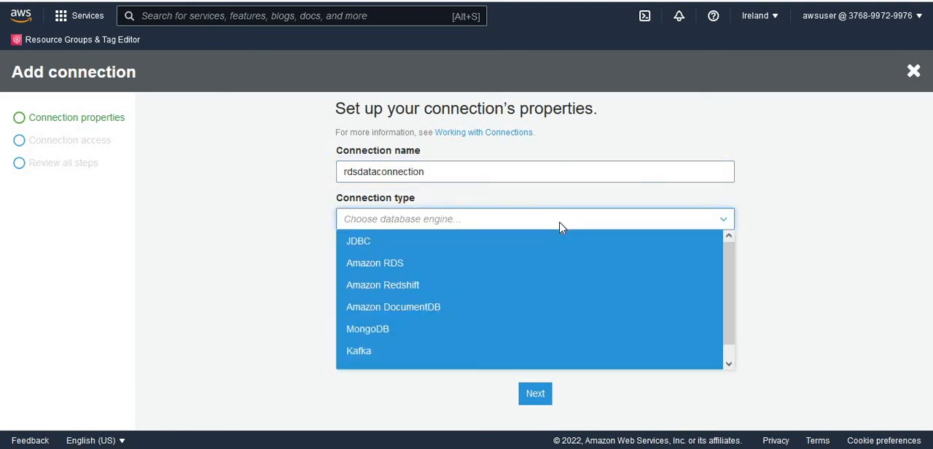
pyautogui.click(391, 241)
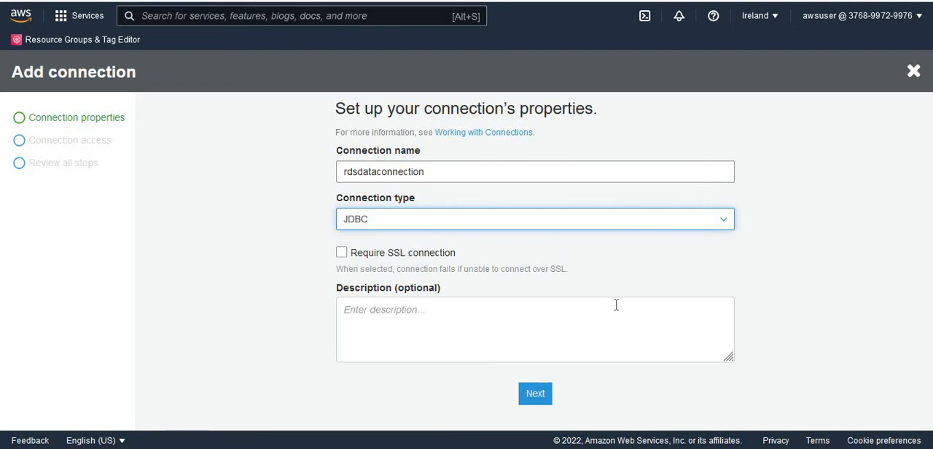
pyautogui.click(536, 394)
# - Paste the JDBC URL jdbc:postgresql://dojodbinstance.cluster-cgf7mhodwnmq.eu-west-1.rds.amazonaws.com:5432/postgres into the connection's access settings
pyautogui.click(387, 182)
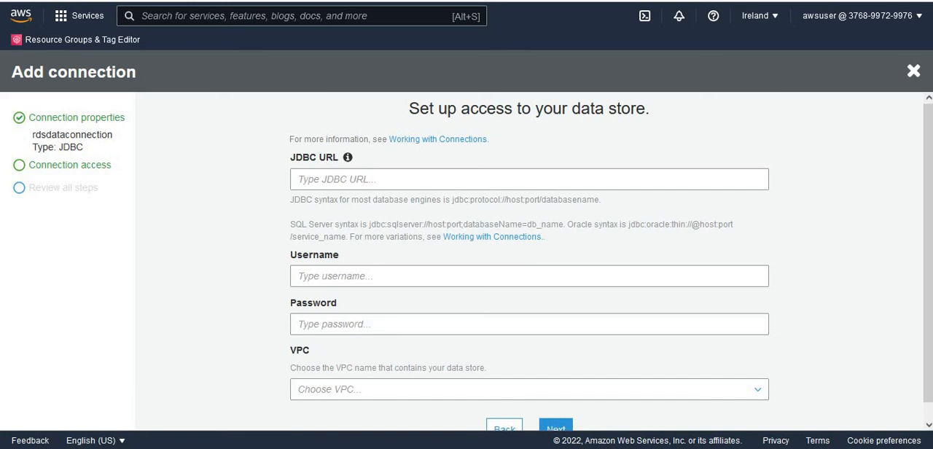
pyautogui.click(323, 181)
pyautogui.write('jdbc:postgresql://dojodbinstance.cluster-cgf7mhodwnmq.eu-west-1.rds.amazonaws.com:5432/postgres')
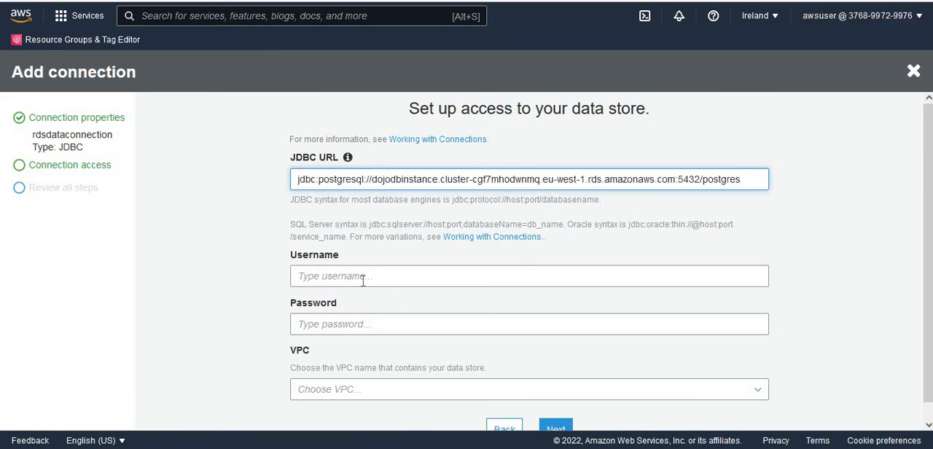
# - Examine the parts of the JDBC URL one by one: protocol, database engine, host endpoint, port and database name
pyautogui.click(223, 258)
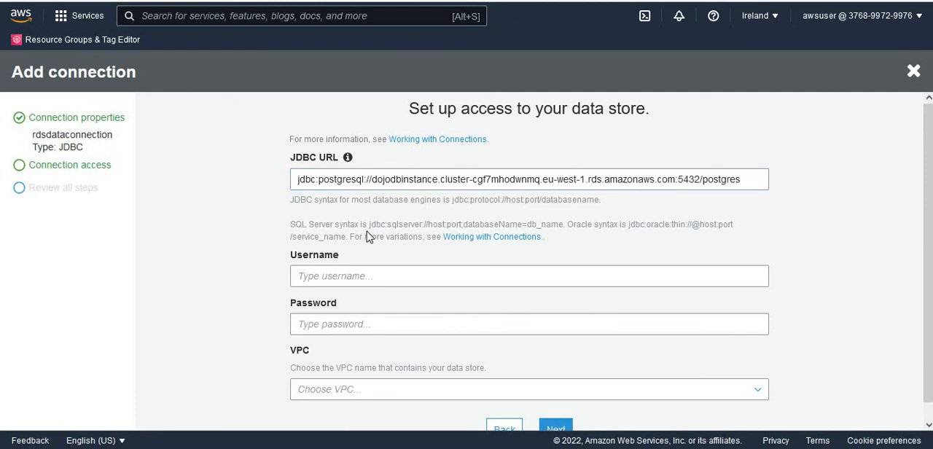
pyautogui.doubleClick(305, 181)
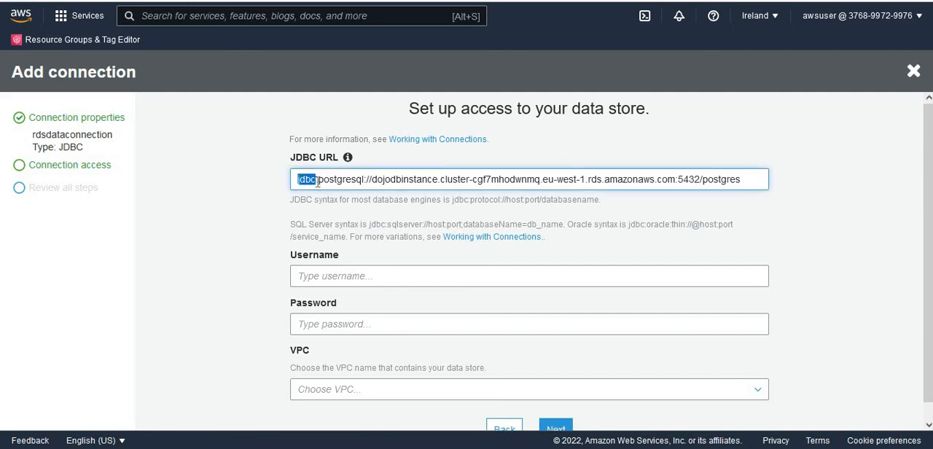
pyautogui.doubleClick(342, 179)
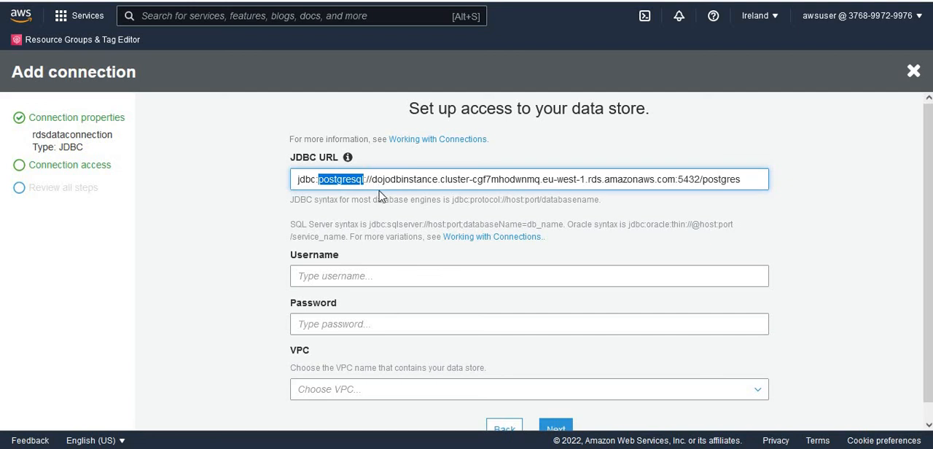
pyautogui.moveTo(373, 182); pyautogui.dragTo(678, 181)
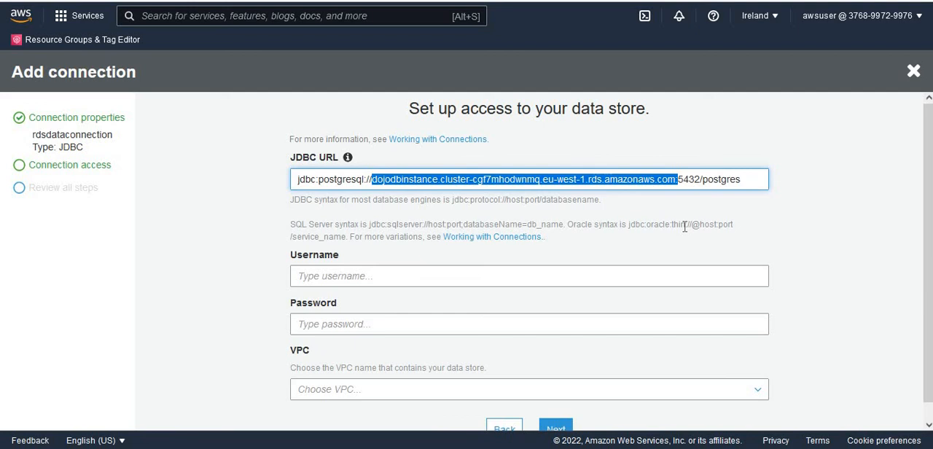
pyautogui.click(694, 191)
pyautogui.doubleClick(692, 181)
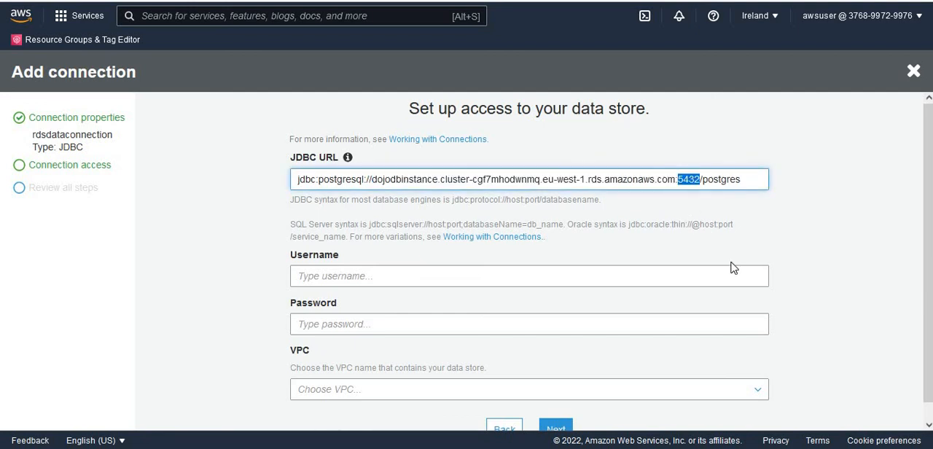
pyautogui.doubleClick(723, 179)
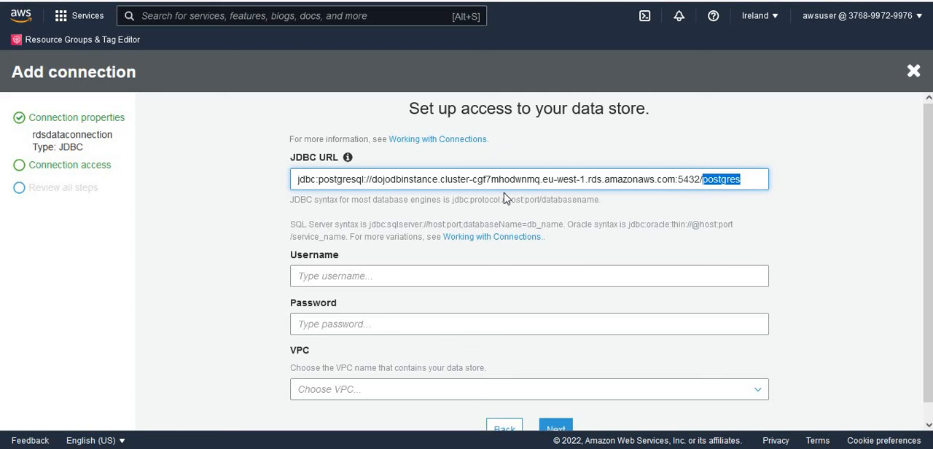
pyautogui.click(468, 202)
# - Enter postgres as the connection's username and fill in the database password
pyautogui.click(358, 281)
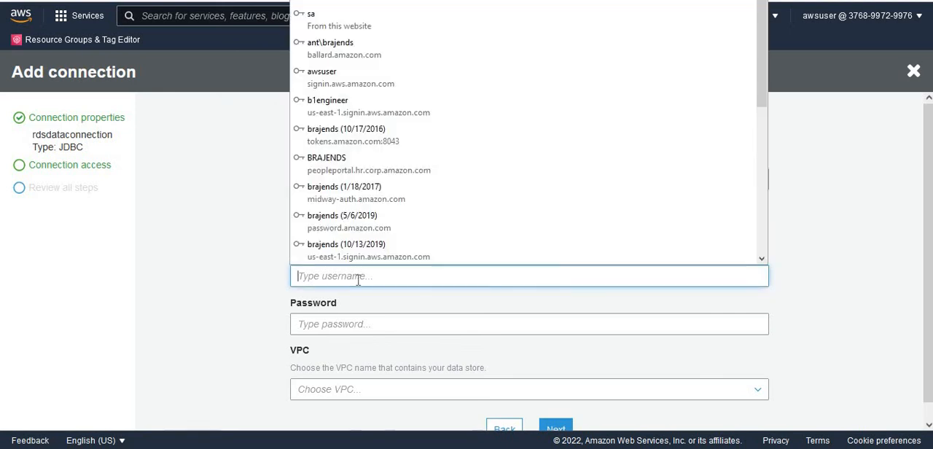
pyautogui.write('postgres')
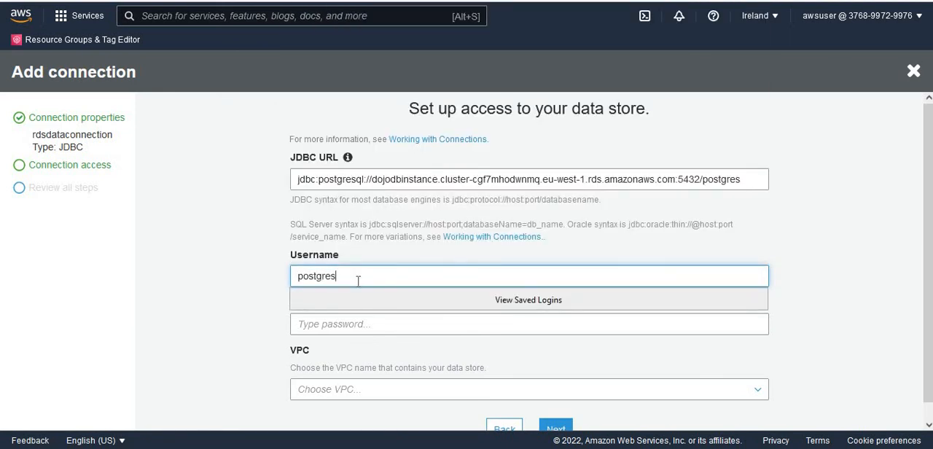
pyautogui.click(357, 325)
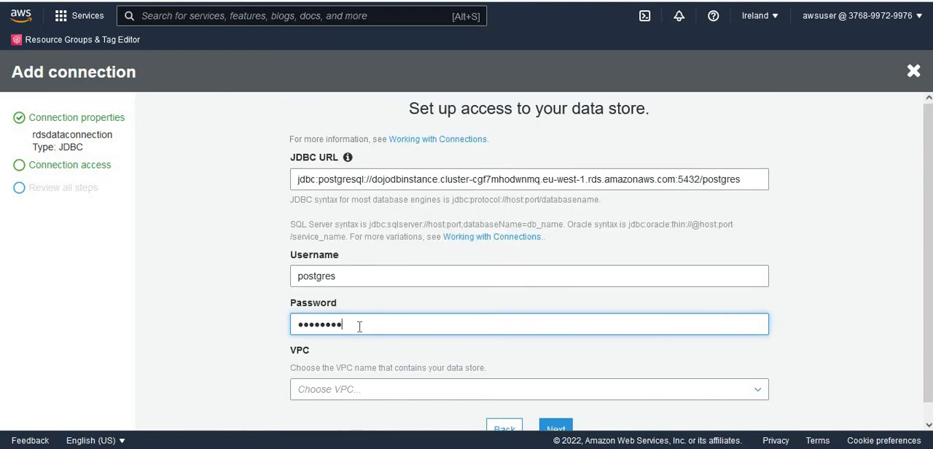
pyautogui.press('BackSpace')
pyautogui.press('BackSpace')
pyautogui.press('BackSpace')
pyautogui.press('BackSpace')
pyautogui.press('BackSpace')
pyautogui.press('BackSpace')
pyautogui.press('BackSpace')
pyautogui.press('BackSpace')
pyautogui.press('BackSpace')
pyautogui.press('BackSpace')
# - Set the connection's VPC to vpc-f78beb93 and its subnet to subnet-7d87f50b
pyautogui.scroll(-1, 633, 358)
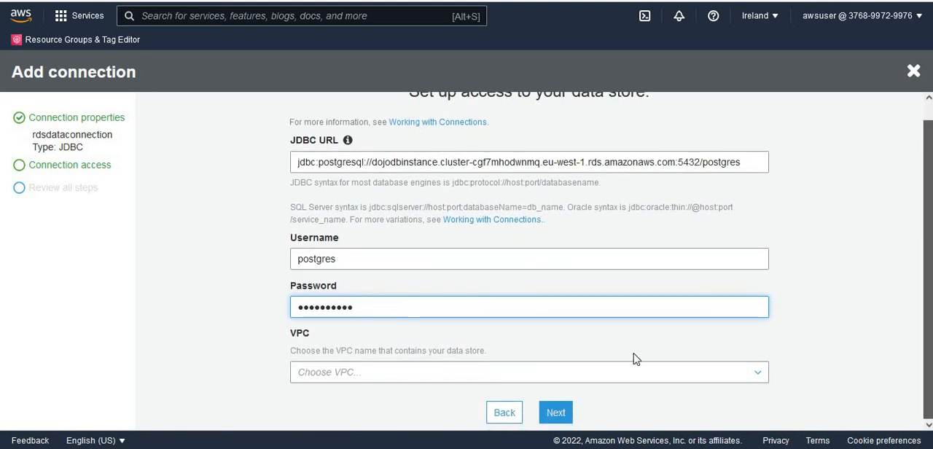
pyautogui.click(558, 378)
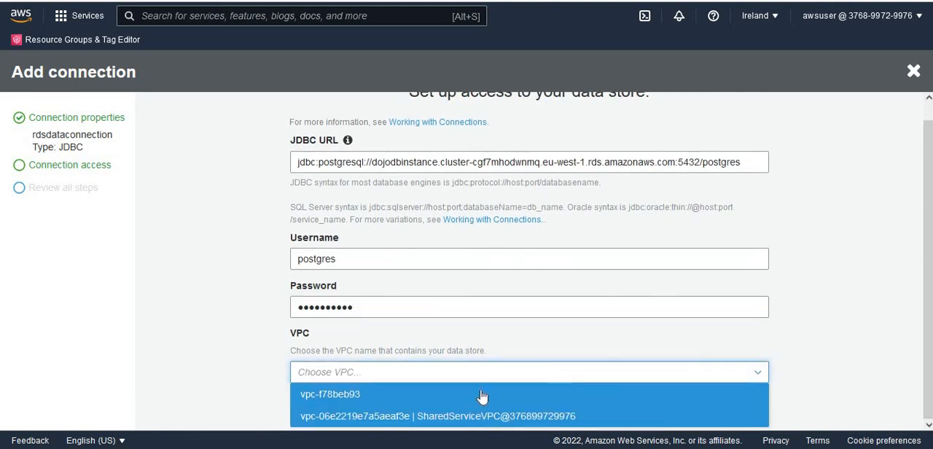
pyautogui.click(375, 398)
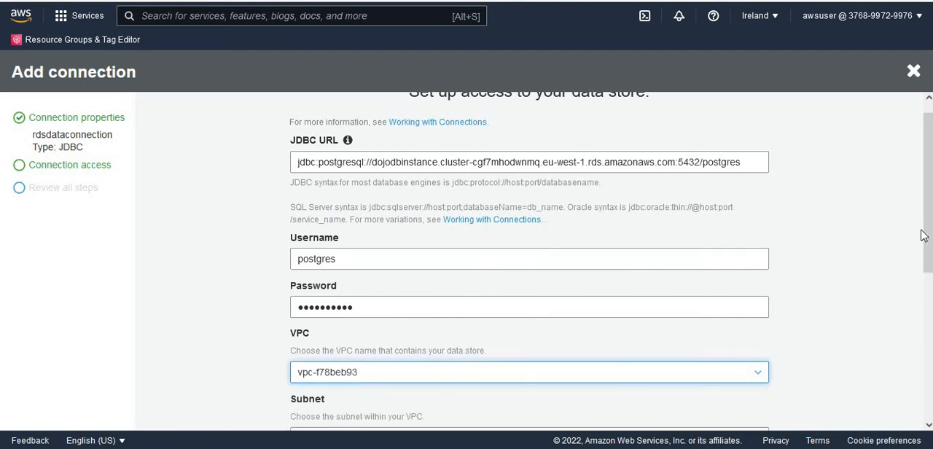
pyautogui.moveTo(929, 236); pyautogui.dragTo(929, 352)
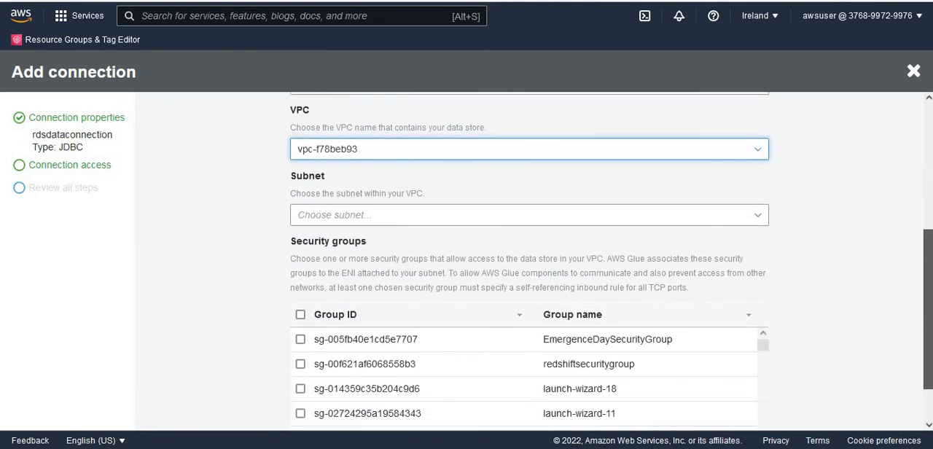
pyautogui.click(364, 219)
pyautogui.click(365, 235)
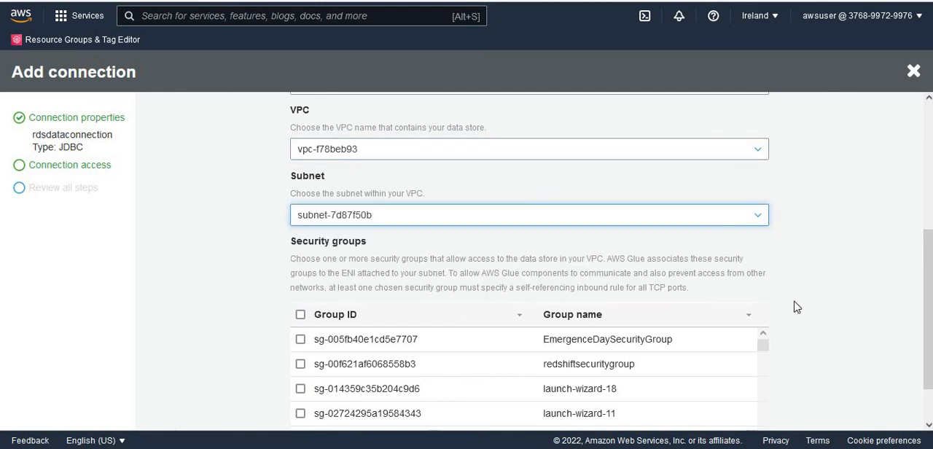
# - Select the default security group sg-c68a49a0 for the connection
pyautogui.moveTo(928, 330); pyautogui.dragTo(928, 362)
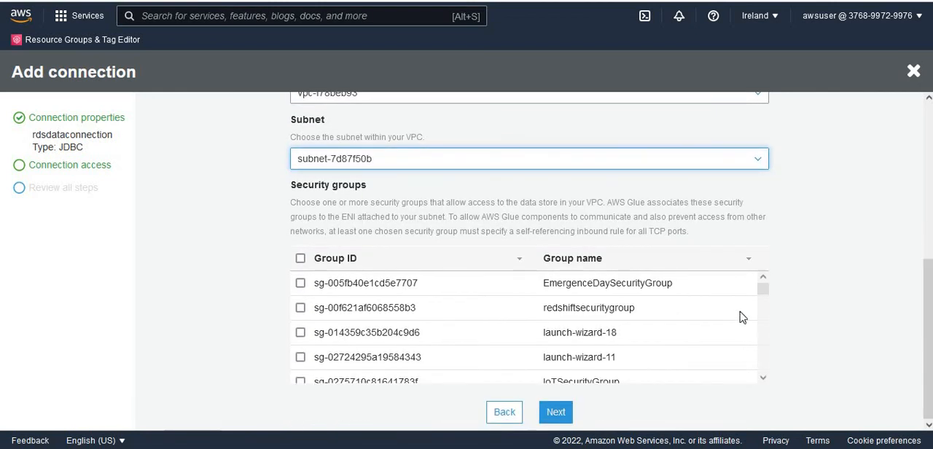
pyautogui.moveTo(763, 292); pyautogui.dragTo(773, 388)
pyautogui.click(300, 371)
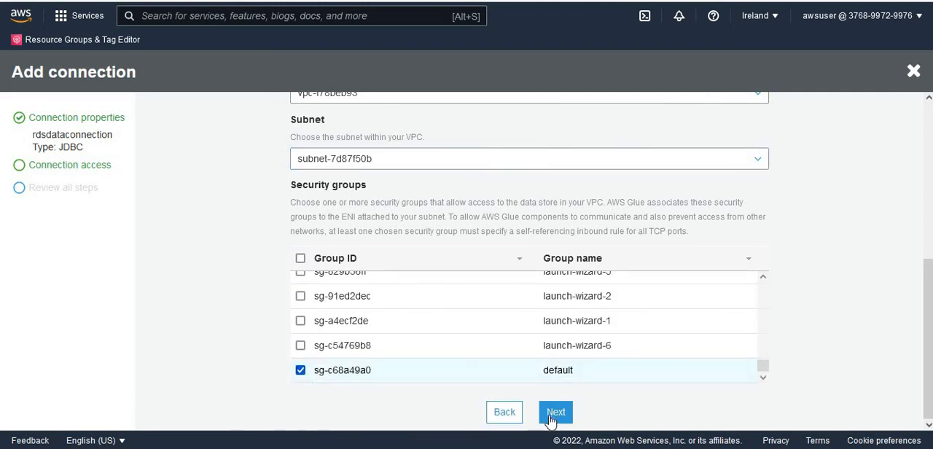
# - Review the connection's access settings, decline saving the login in the browser and finish creating the connection
pyautogui.moveTo(928, 362); pyautogui.dragTo(930, 175)
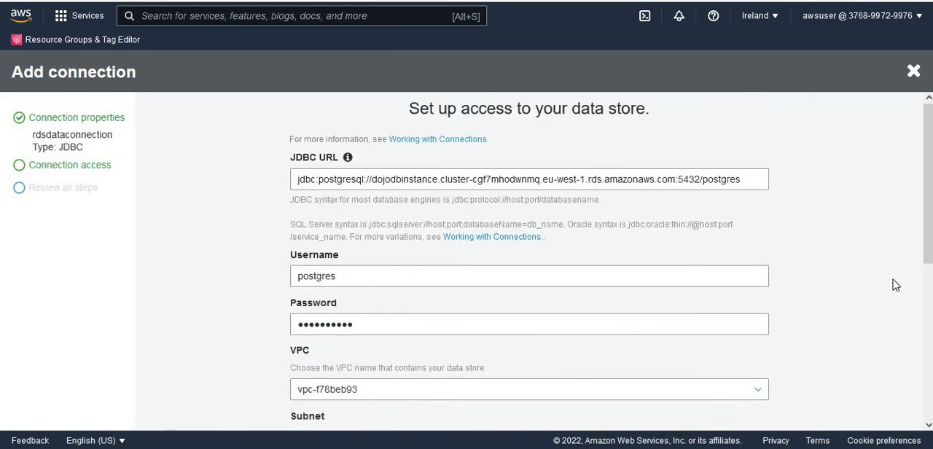
pyautogui.moveTo(927, 225); pyautogui.dragTo(927, 382)
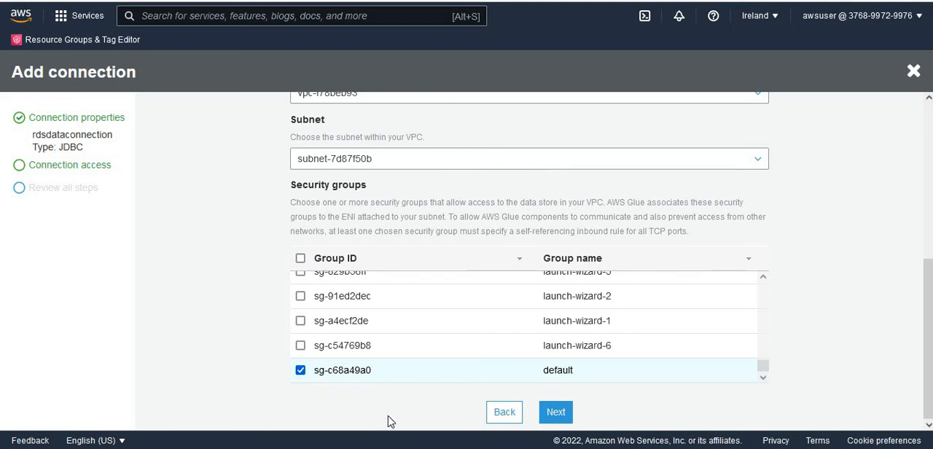
pyautogui.click(549, 421)
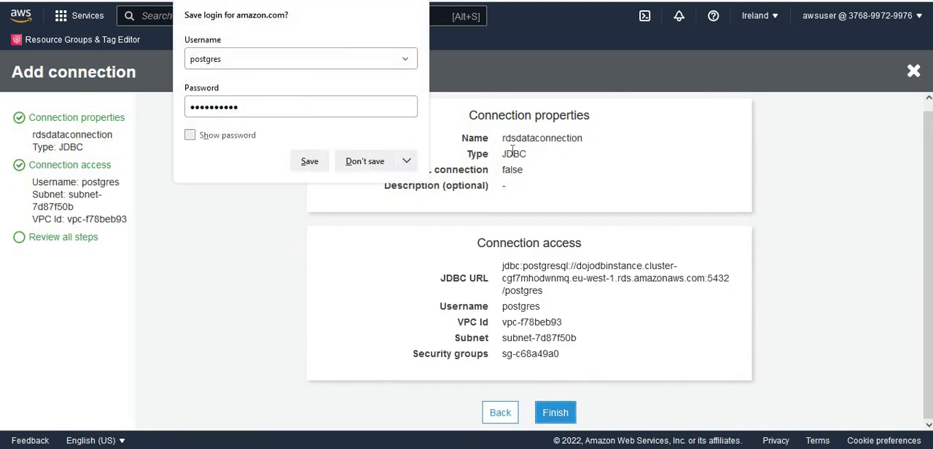
pyautogui.click(363, 162)
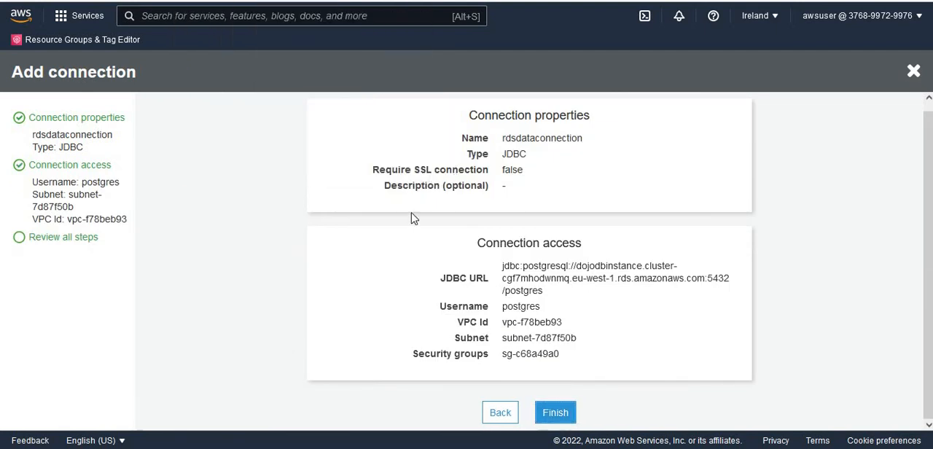
pyautogui.click(557, 414)
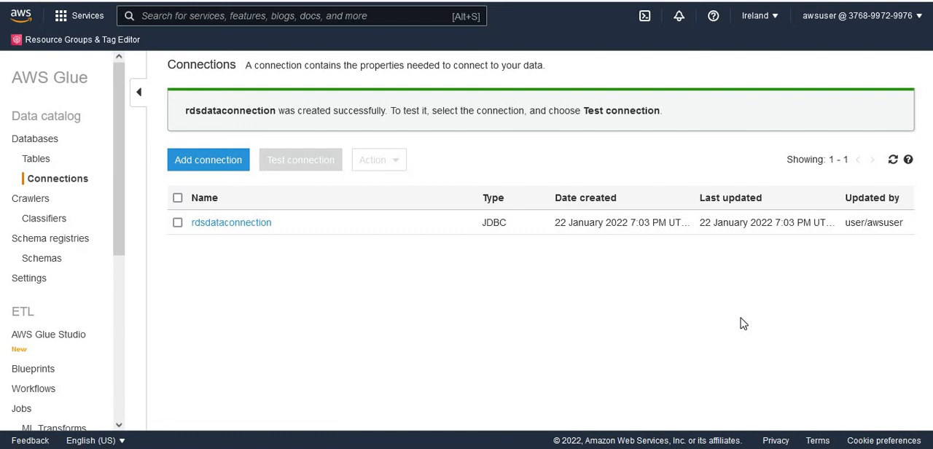
# - Test the rdsdataconnection connection with the IAM role dojo_crawler_role
pyautogui.click(177, 225)
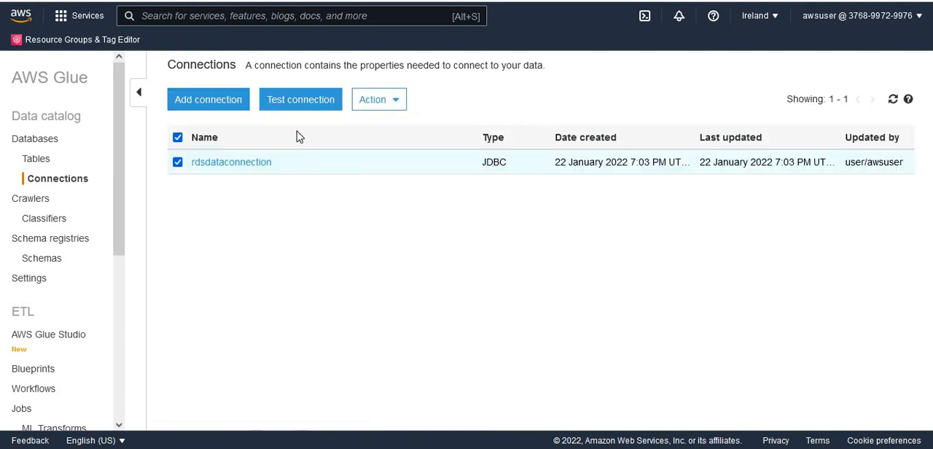
pyautogui.click(295, 106)
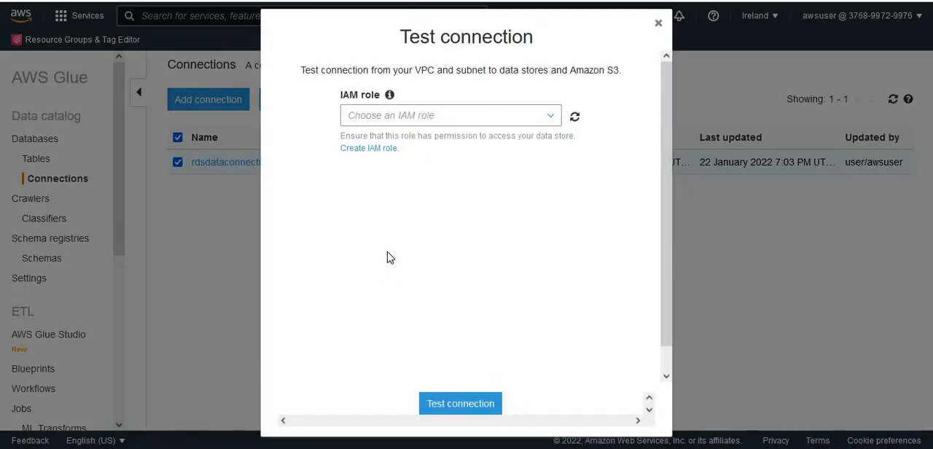
pyautogui.click(659, 25)
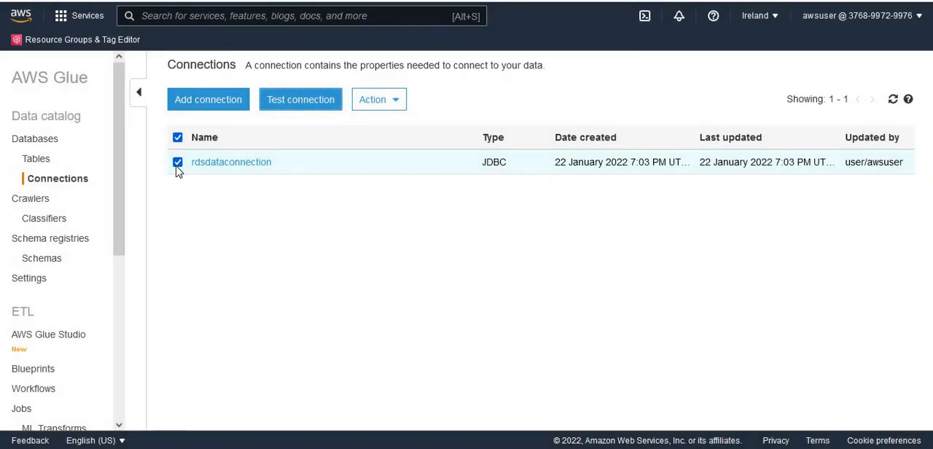
pyautogui.click(312, 106)
pyautogui.click(552, 116)
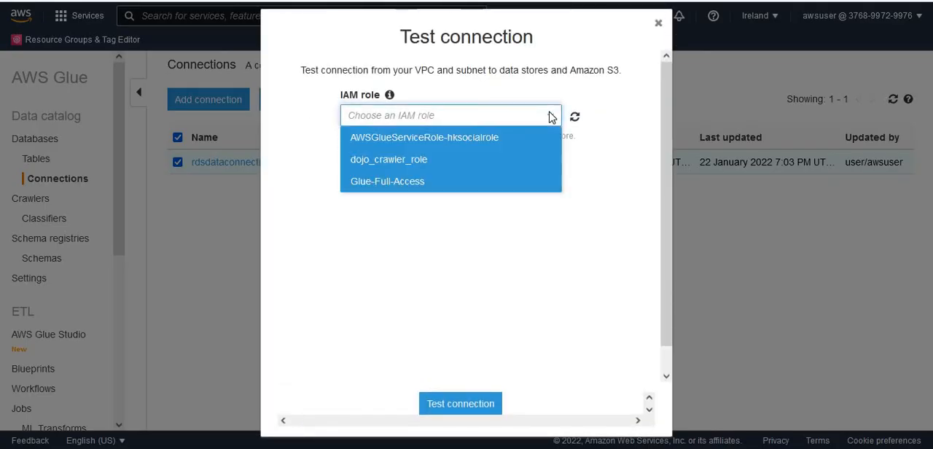
pyautogui.click(497, 161)
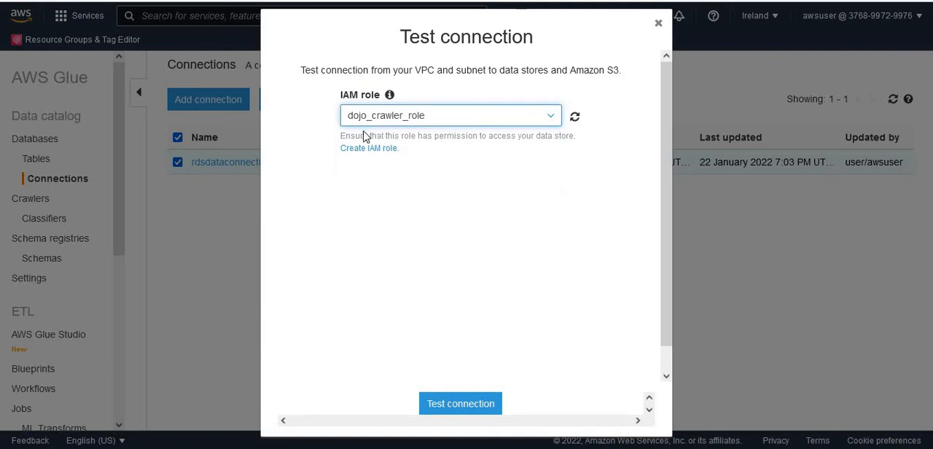
pyautogui.click(463, 409)
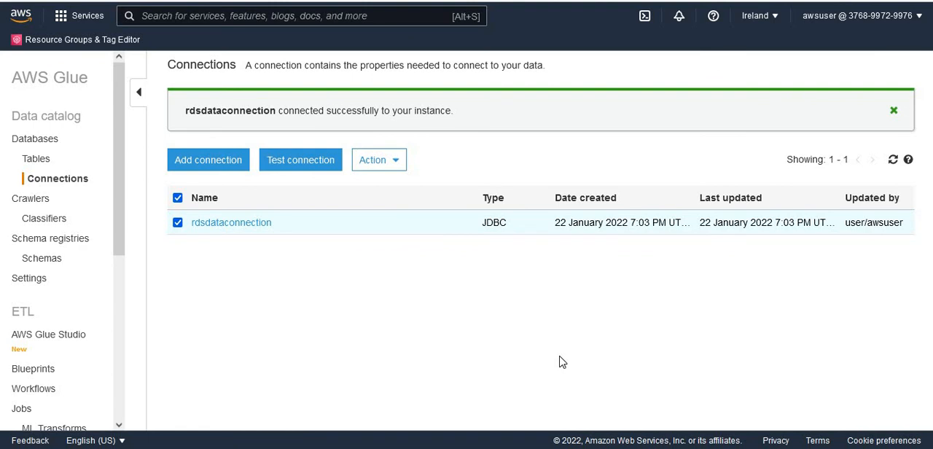
# - Read the result message of the connection test and open the list of crawlers in the data catalog
pyautogui.doubleClick(190, 110)
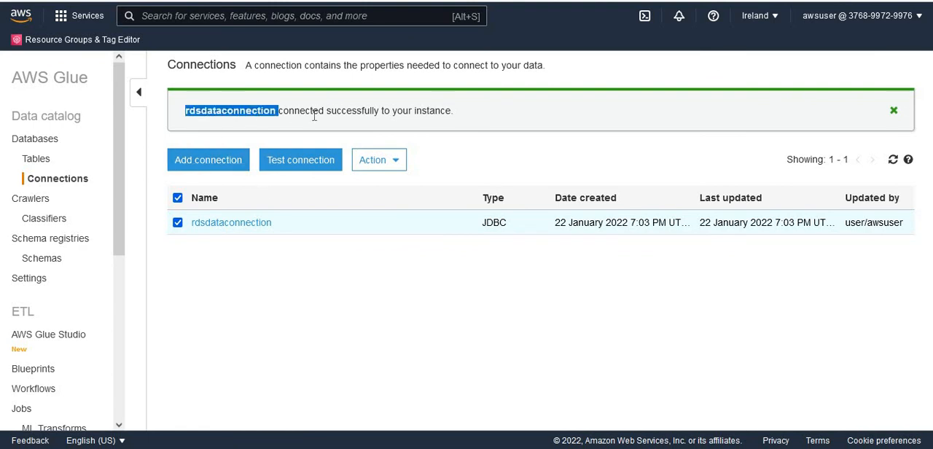
pyautogui.doubleClick(313, 111)
pyautogui.click(369, 111)
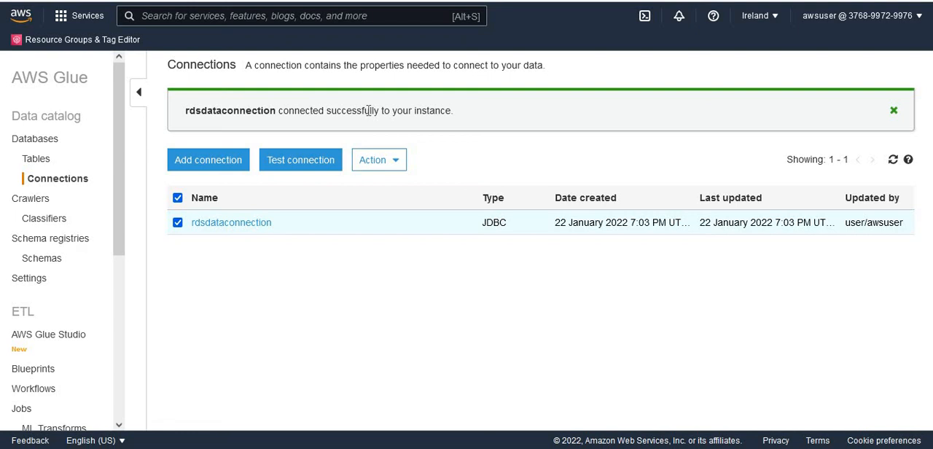
pyautogui.click(33, 201)
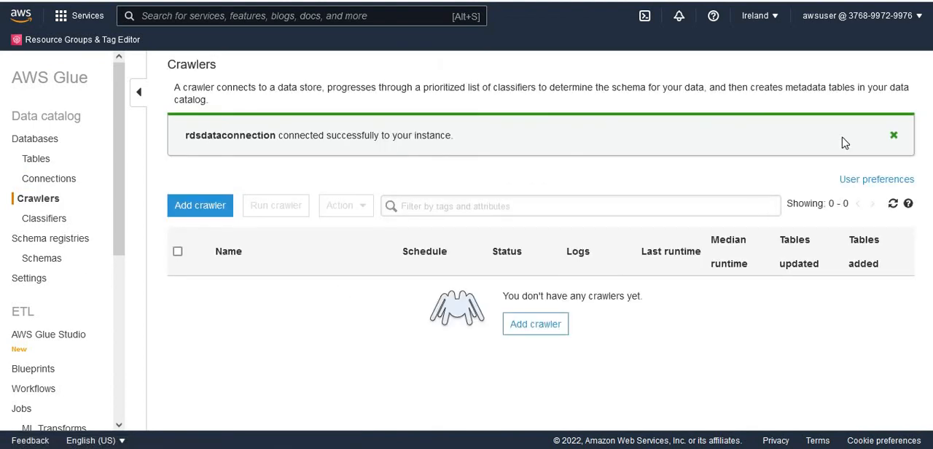
# - Dismiss the connection message and start a new crawler named rdscrawler with data stores as its source type
pyautogui.click(894, 137)
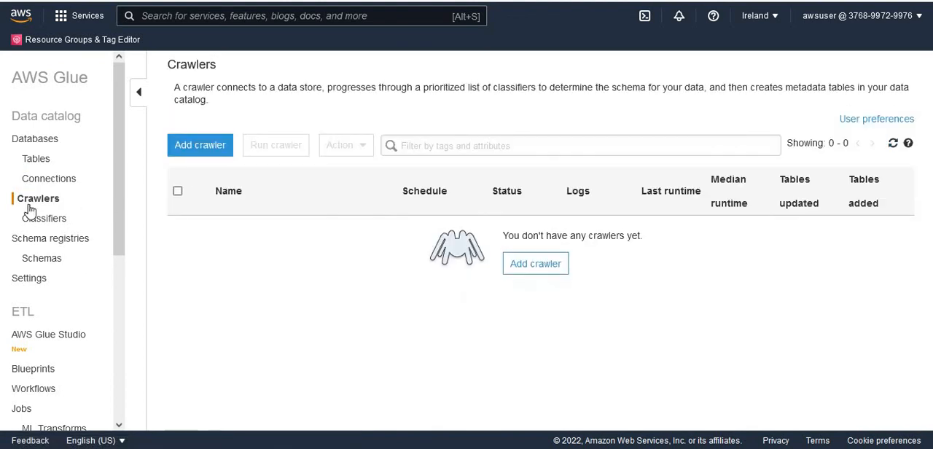
pyautogui.click(195, 149)
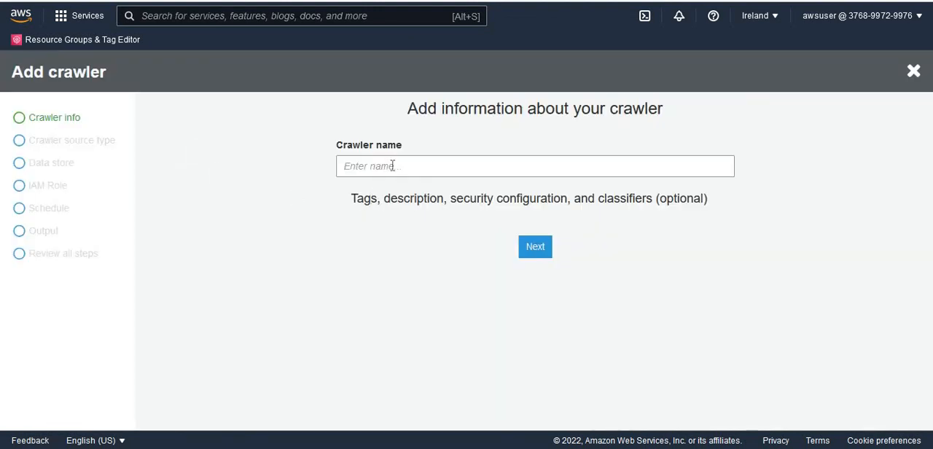
pyautogui.click(392, 165)
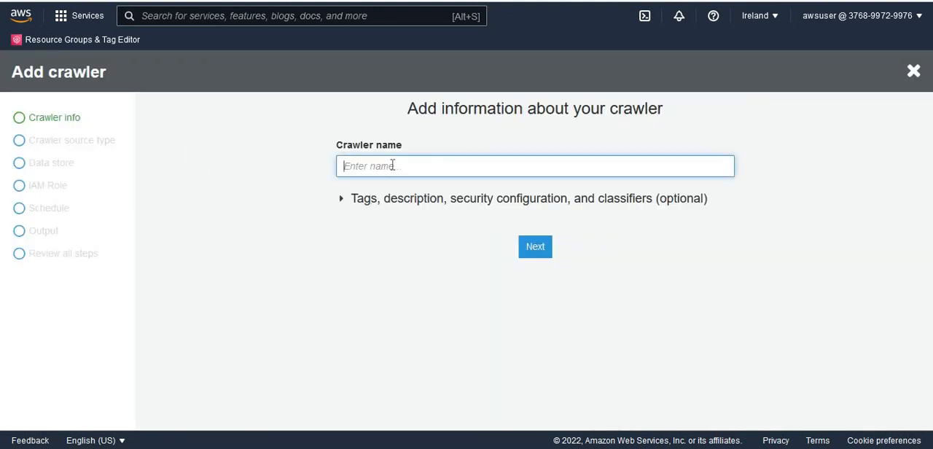
pyautogui.write('rdscrawler')
pyautogui.click(537, 250)
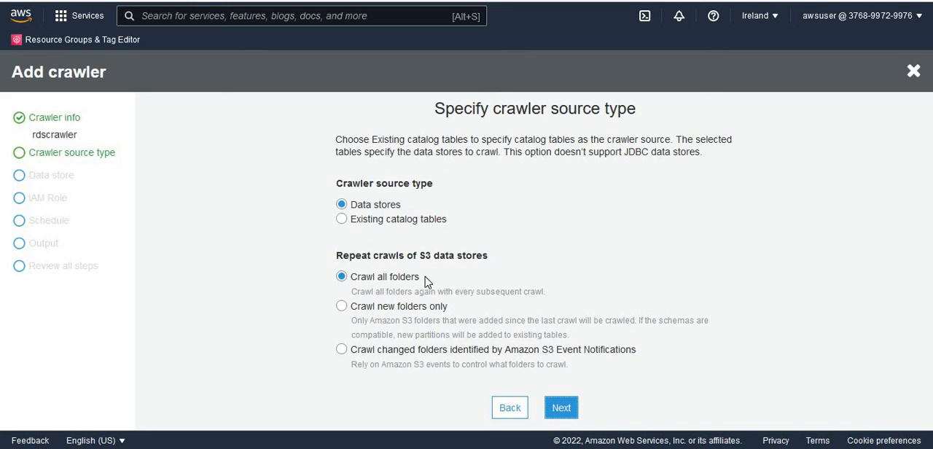
pyautogui.click(560, 411)
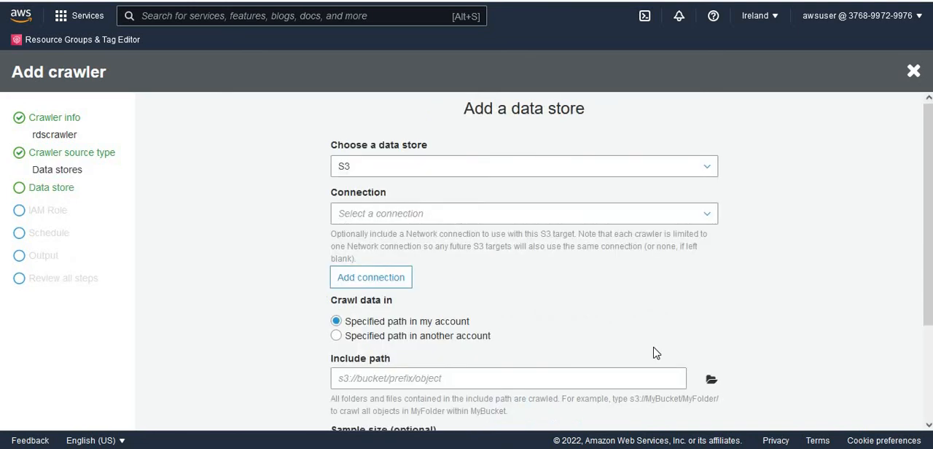
# - Choose JDBC as the crawler's data store and rdsdataconnection as its connection
pyautogui.click(433, 166)
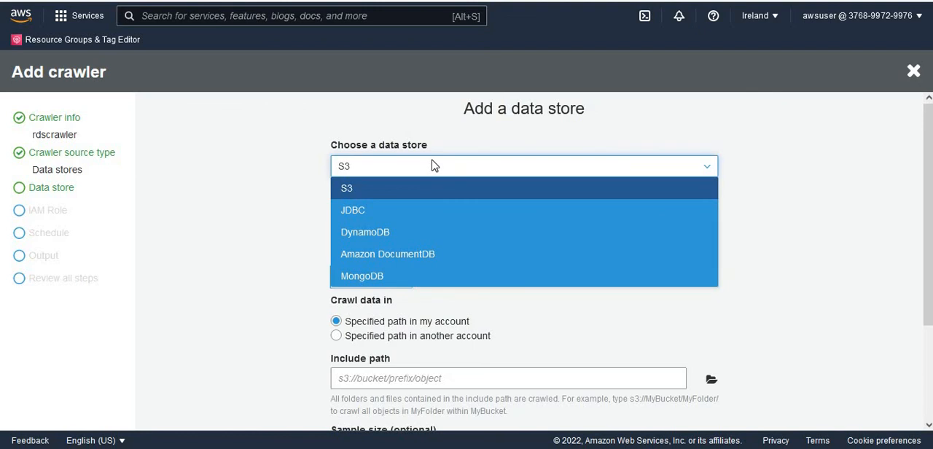
pyautogui.click(405, 210)
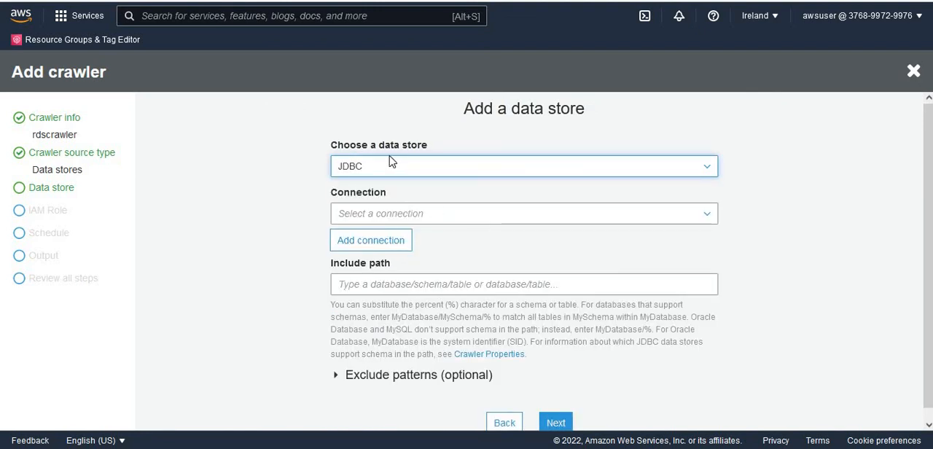
pyautogui.click(444, 219)
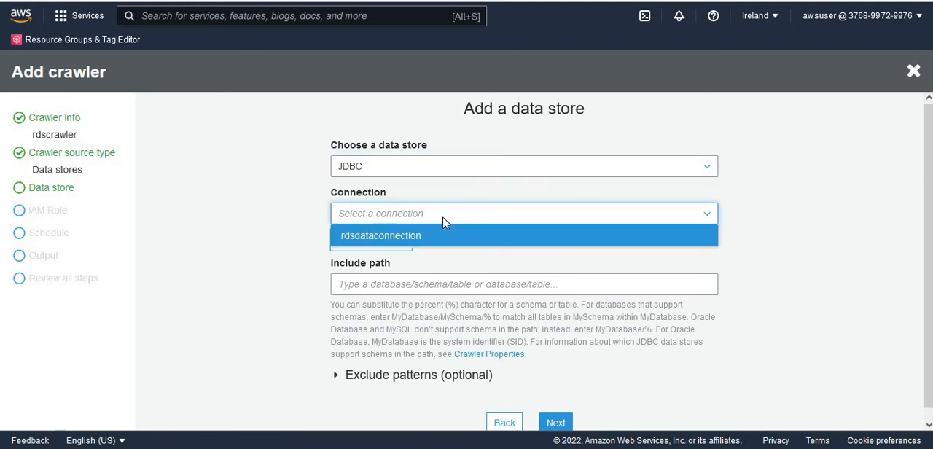
pyautogui.click(371, 241)
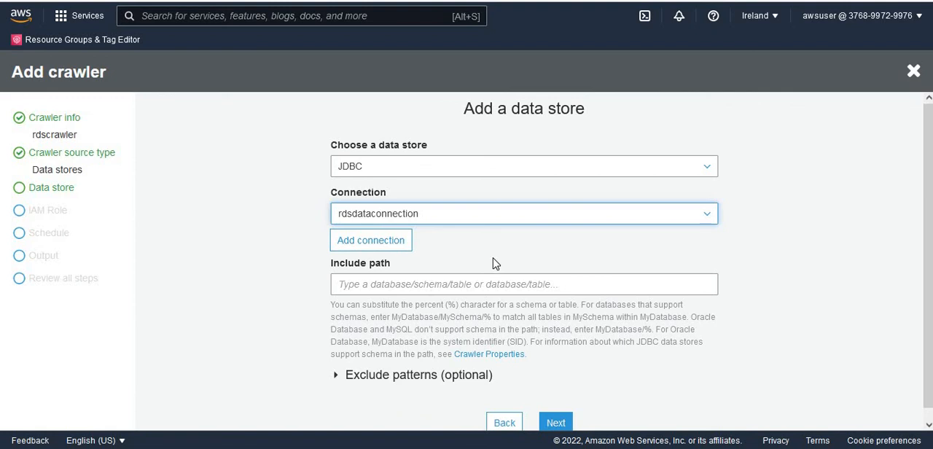
# - Set the include path to postgres/% and continue without adding another data store
pyautogui.click(481, 284)
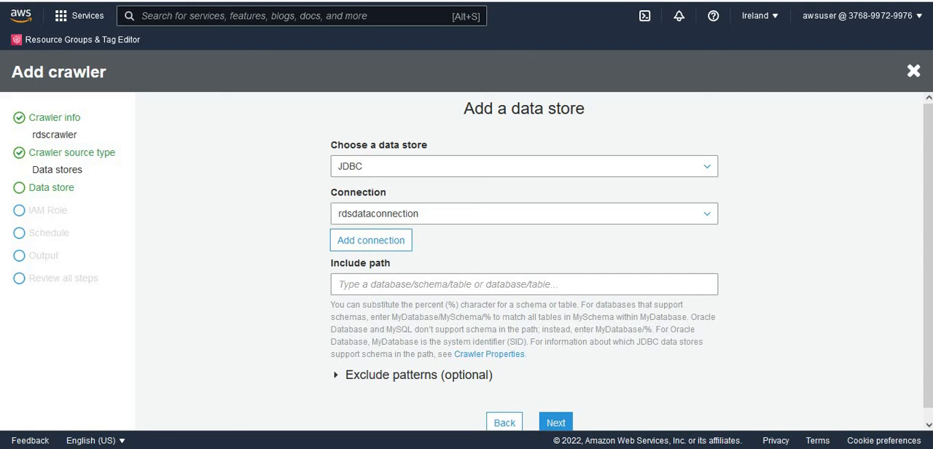
pyautogui.click(411, 287)
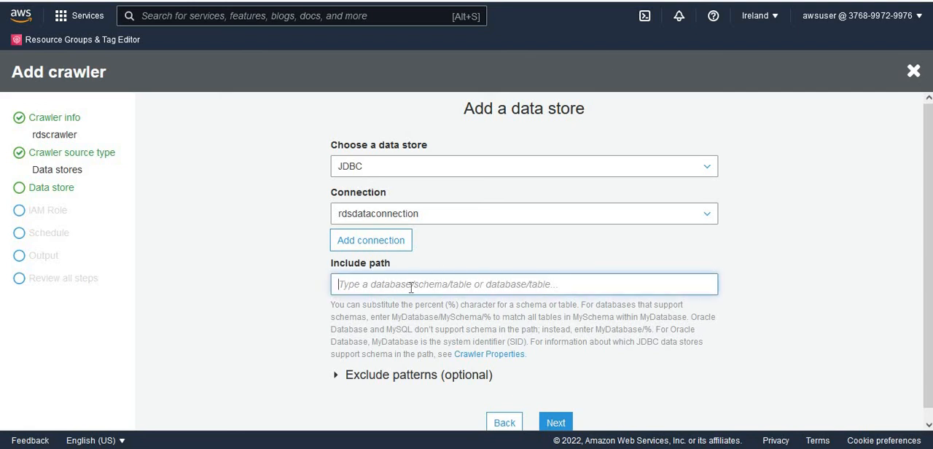
pyautogui.write('postgres/%')
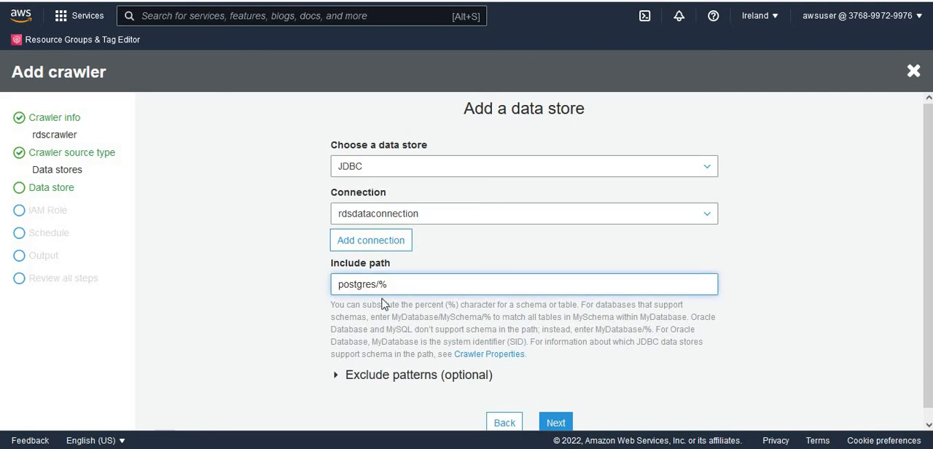
pyautogui.doubleClick(358, 284)
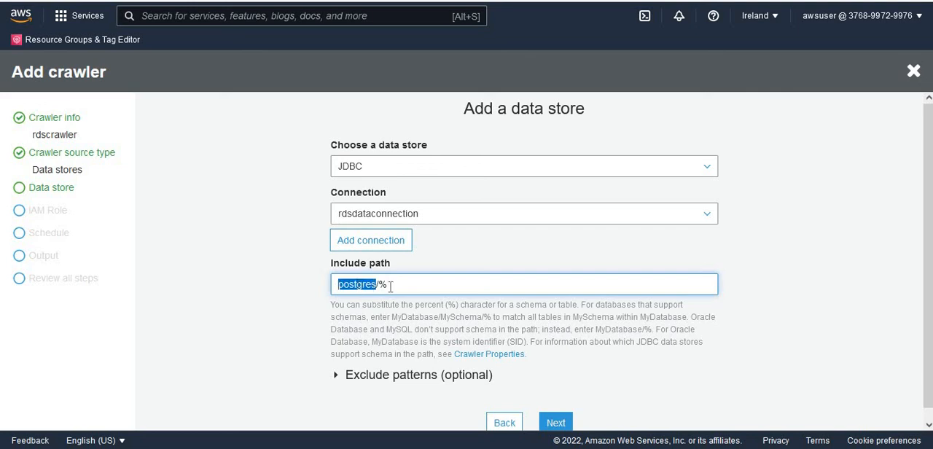
pyautogui.moveTo(377, 284); pyautogui.dragTo(563, 266)
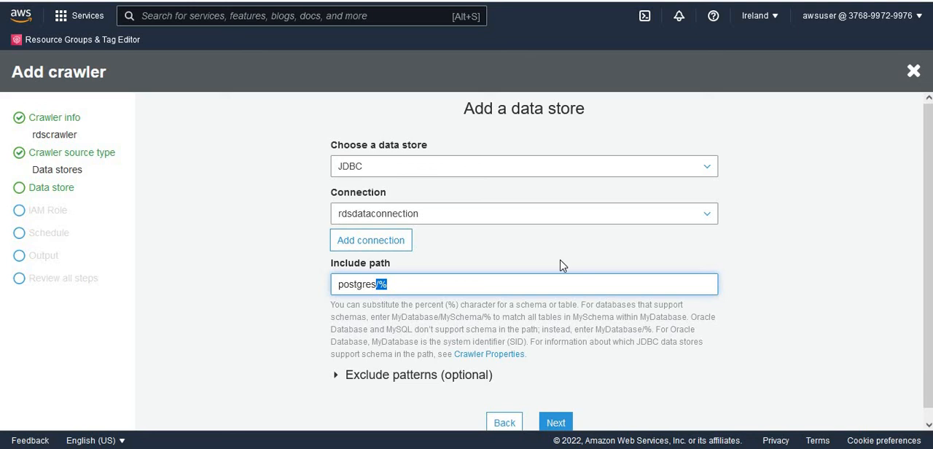
pyautogui.click(435, 277)
pyautogui.click(554, 423)
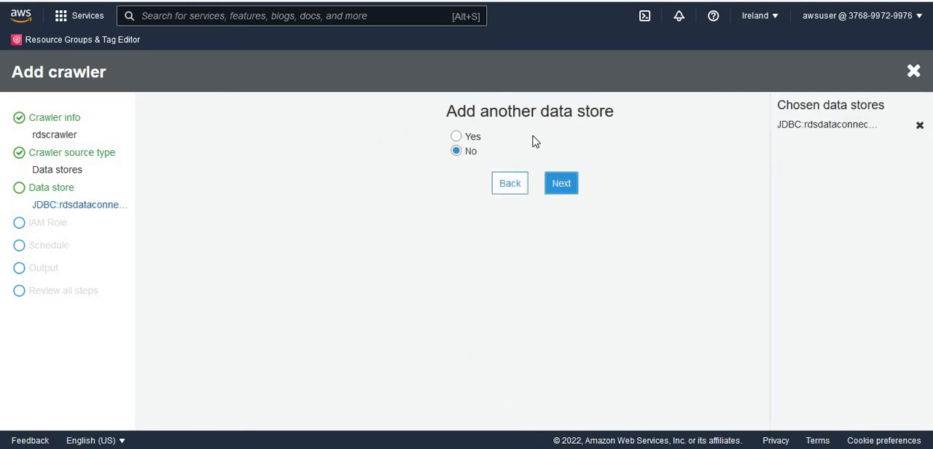
pyautogui.click(565, 186)
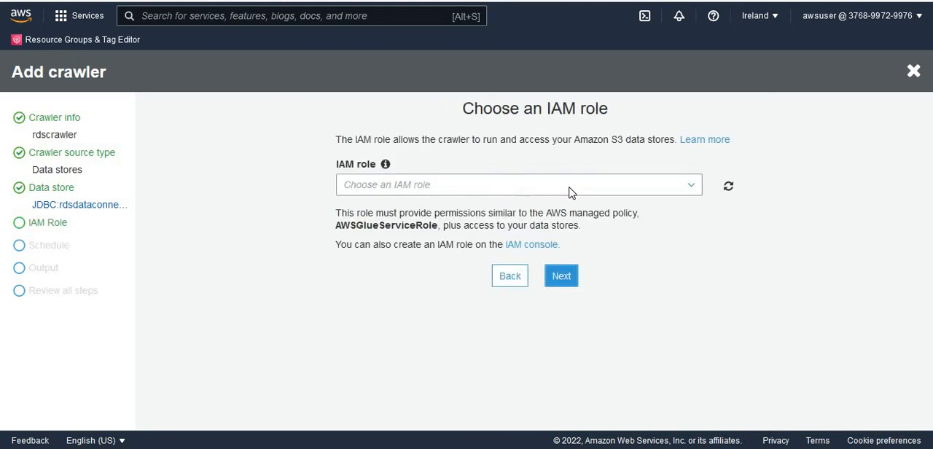
# - Assign the IAM role dojo_crawler_role to the crawler and keep its frequency at Run on demand
pyautogui.click(502, 185)
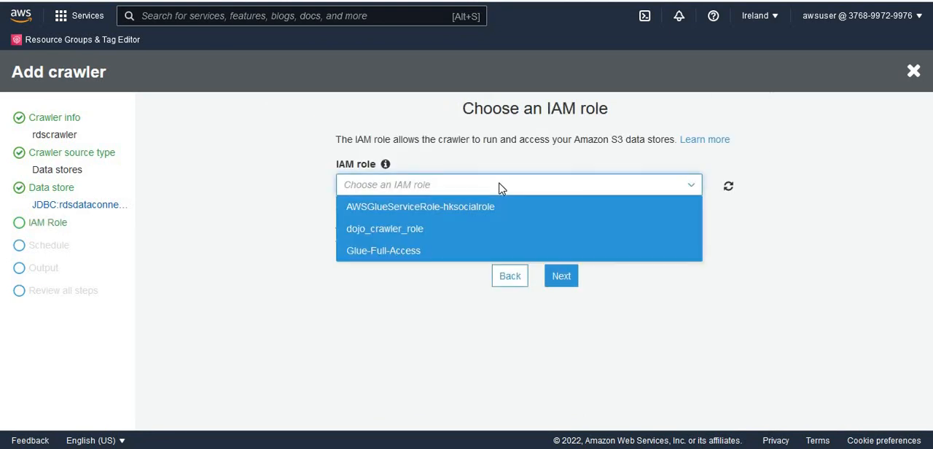
pyautogui.click(458, 230)
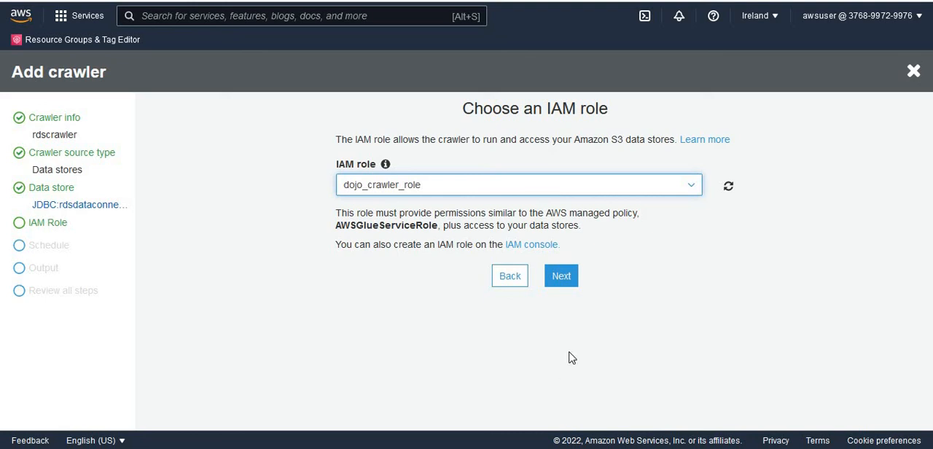
pyautogui.click(563, 280)
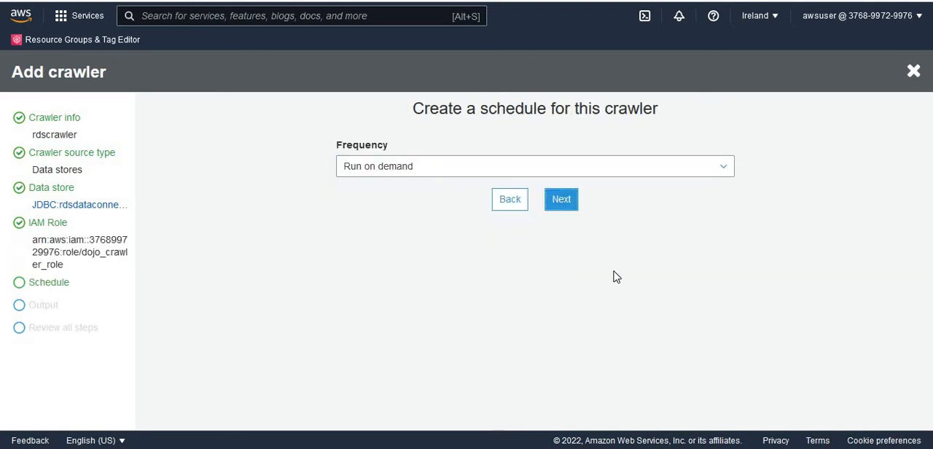
pyautogui.click(428, 169)
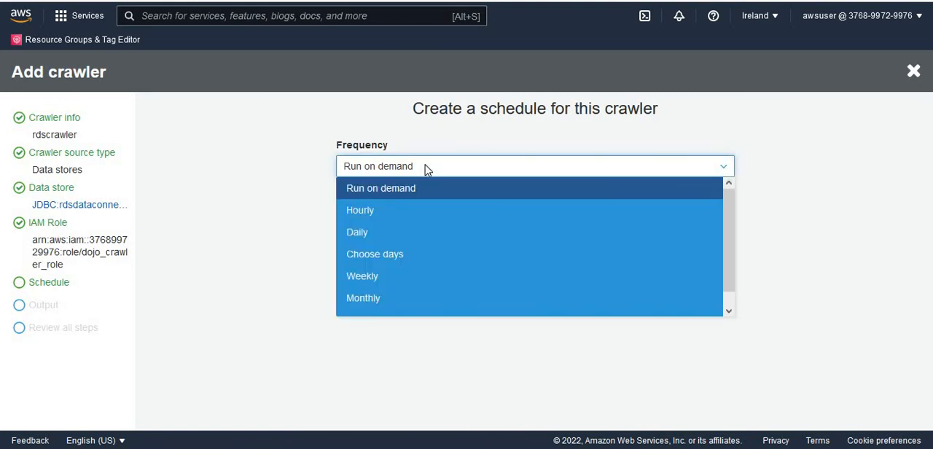
pyautogui.click(224, 274)
pyautogui.click(563, 201)
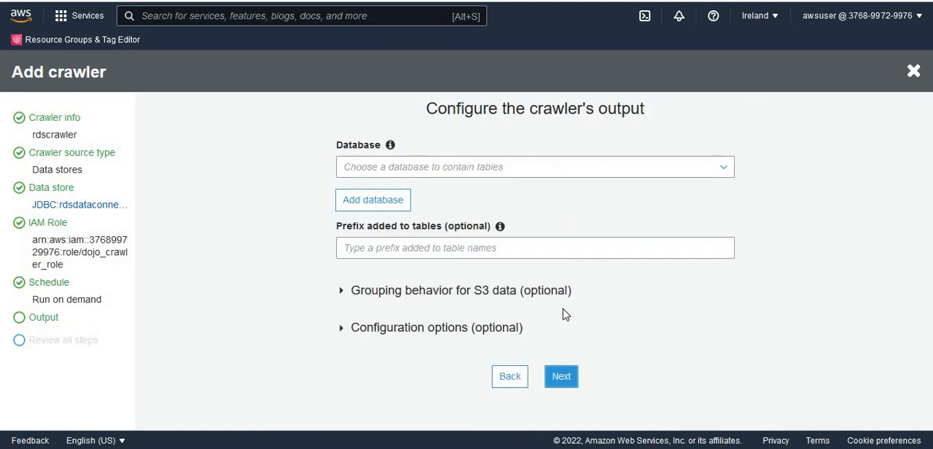
# - Set dojodatabase as the crawler's output database, review the configuration and finish creating the crawler
pyautogui.click(476, 171)
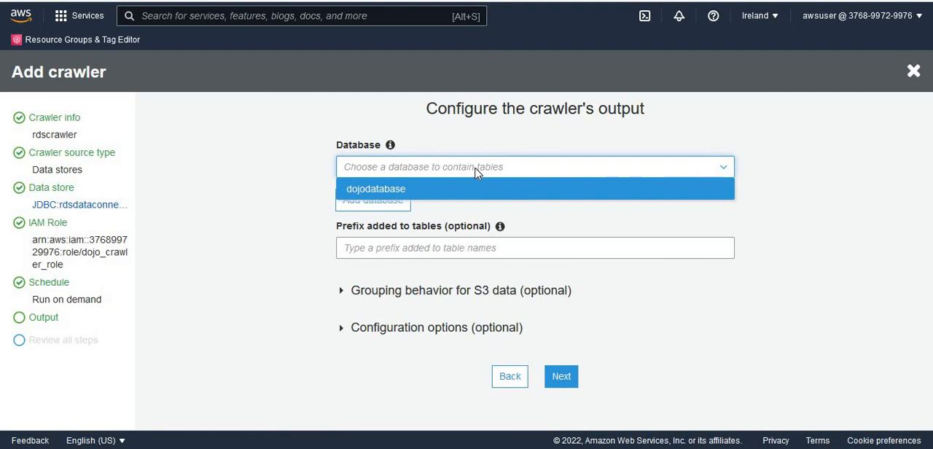
pyautogui.click(405, 192)
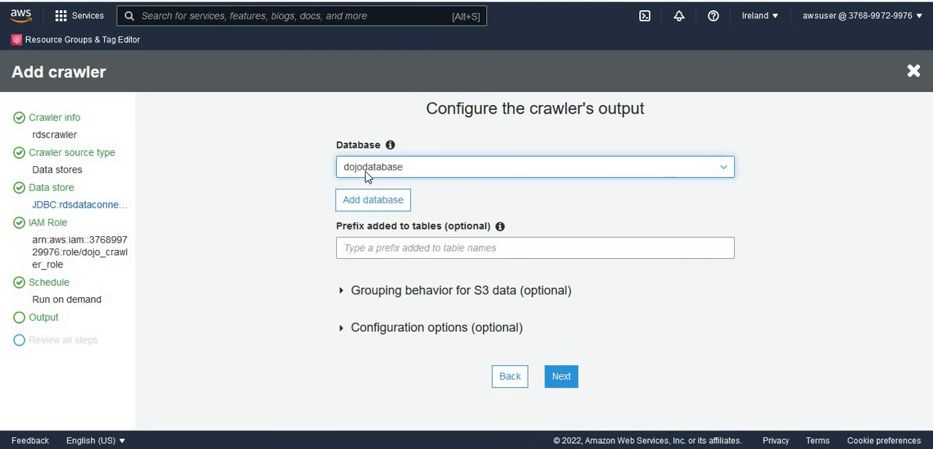
pyautogui.click(561, 378)
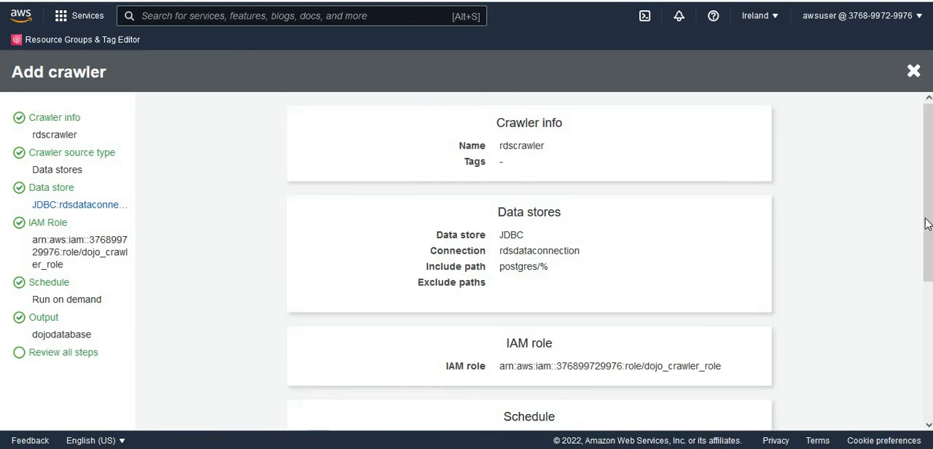
pyautogui.scroll(-5, 928, 219)
pyautogui.click(558, 416)
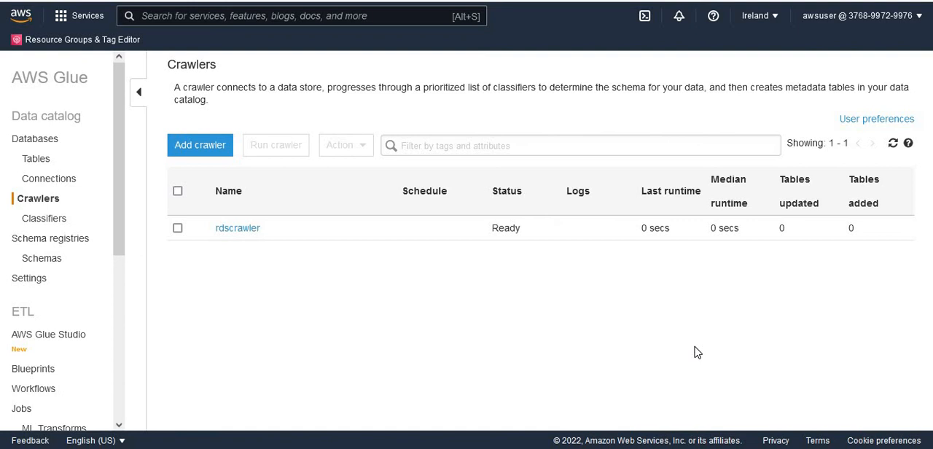
# - Run rdscrawler and open the list of tables in the data catalog once the crawl is done
pyautogui.click(177, 229)
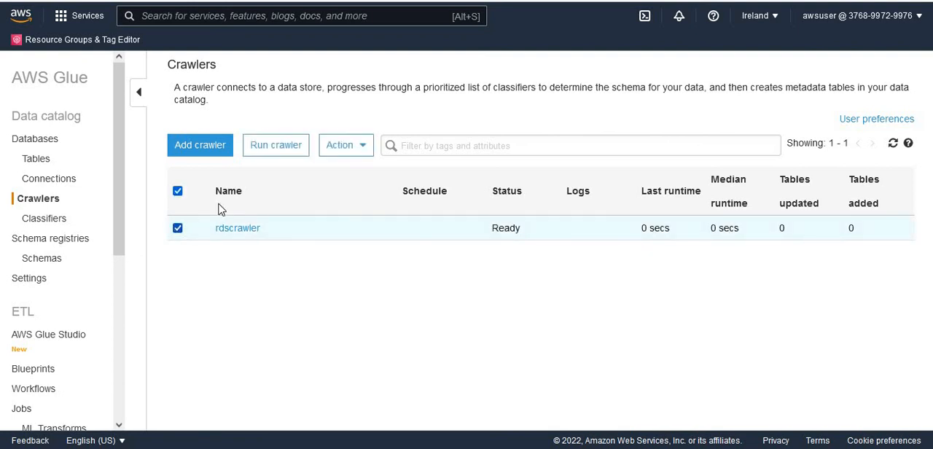
pyautogui.click(271, 144)
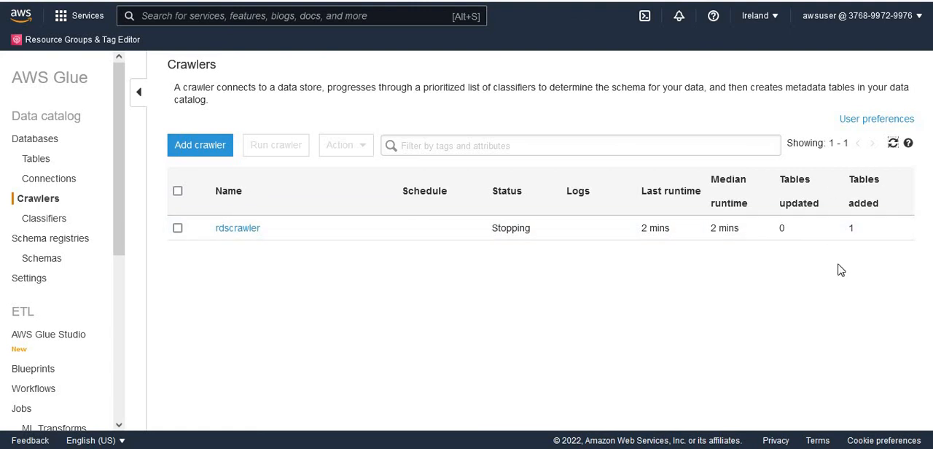
pyautogui.click(34, 163)
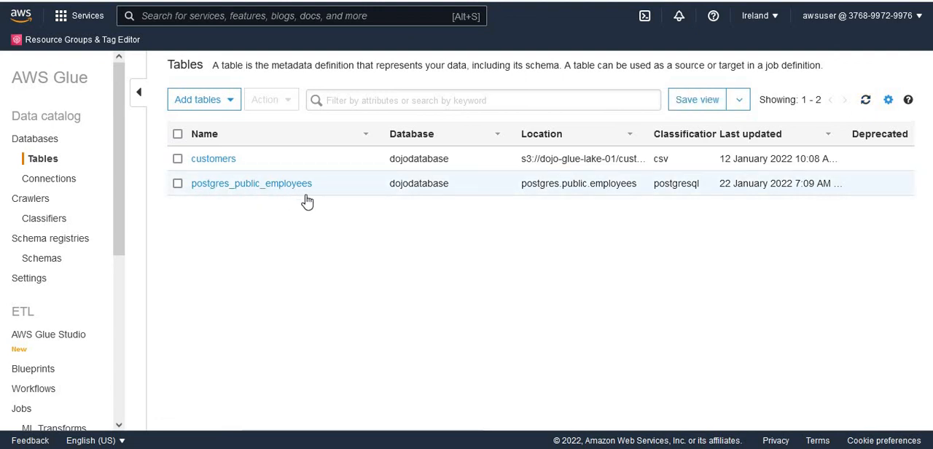
# - Switch to AWS Lake Formation through a service search and open the list of tables in its data catalog
pyautogui.hotkey('alt', 's')
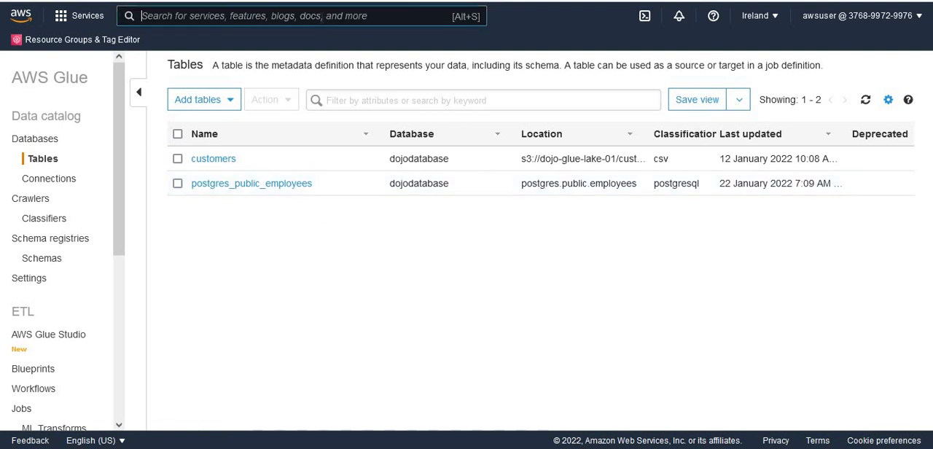
pyautogui.write('Lake ')
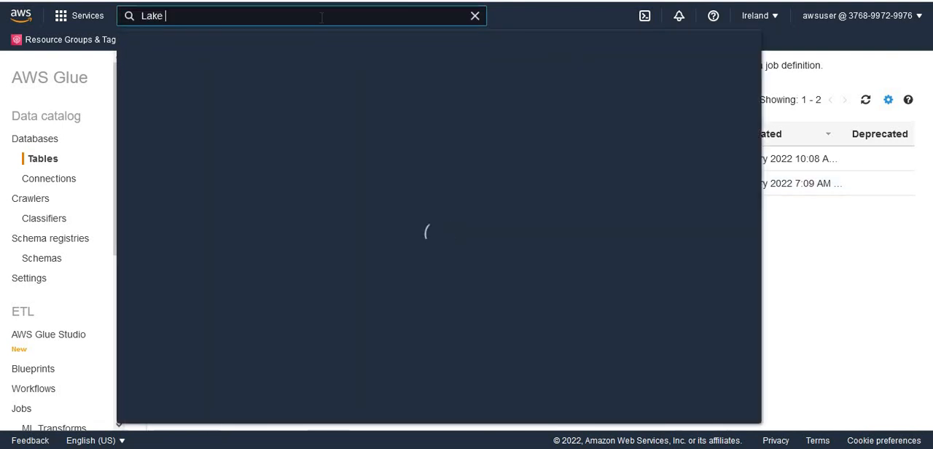
pyautogui.write('Fo')
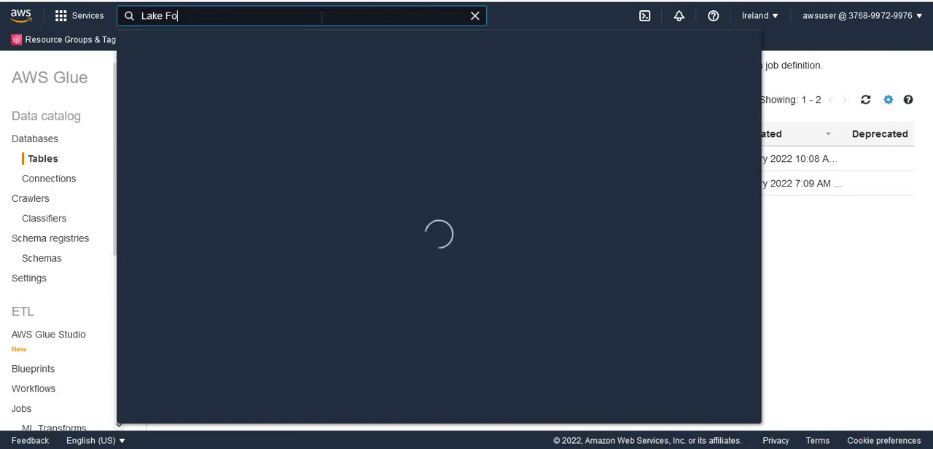
pyautogui.write('rmation')
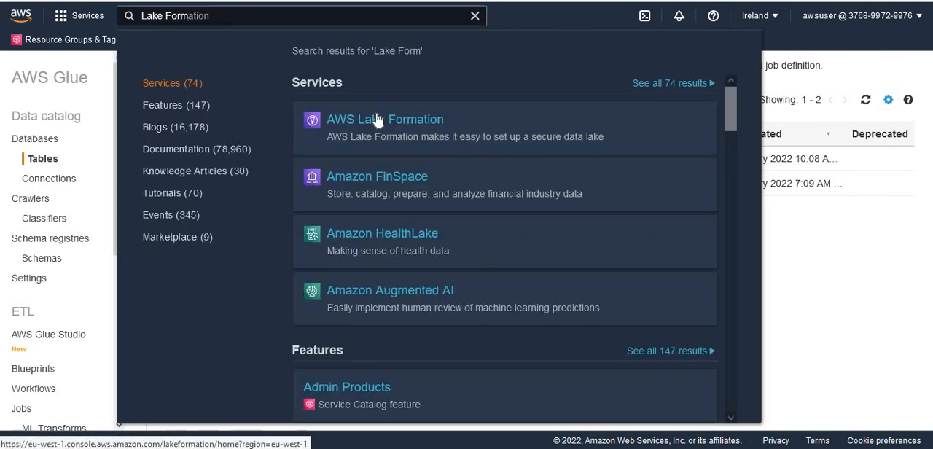
pyautogui.click(378, 120)
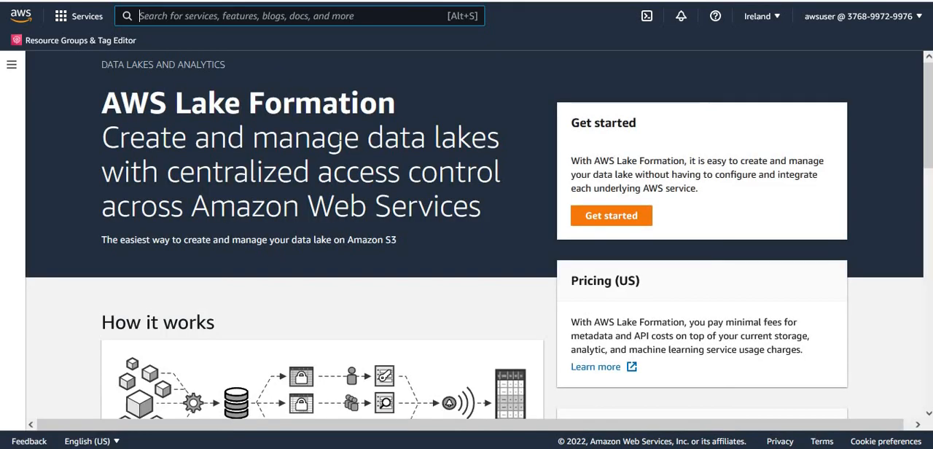
pyautogui.click(12, 65)
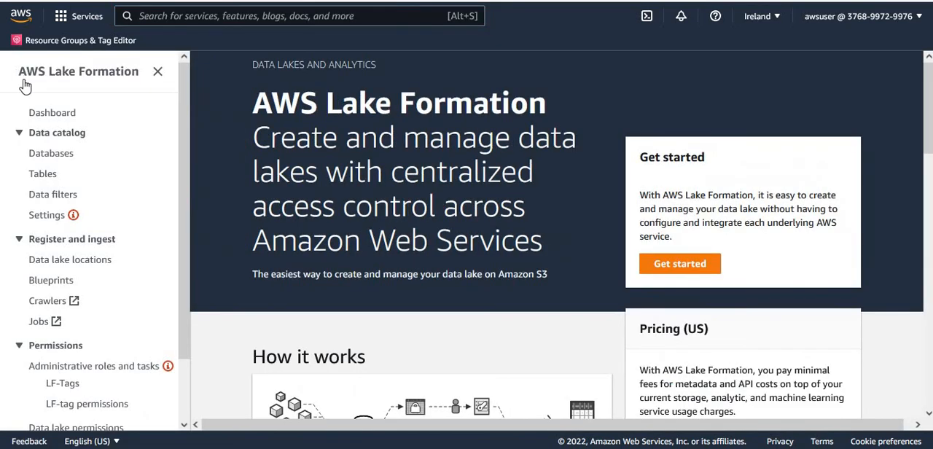
pyautogui.click(44, 175)
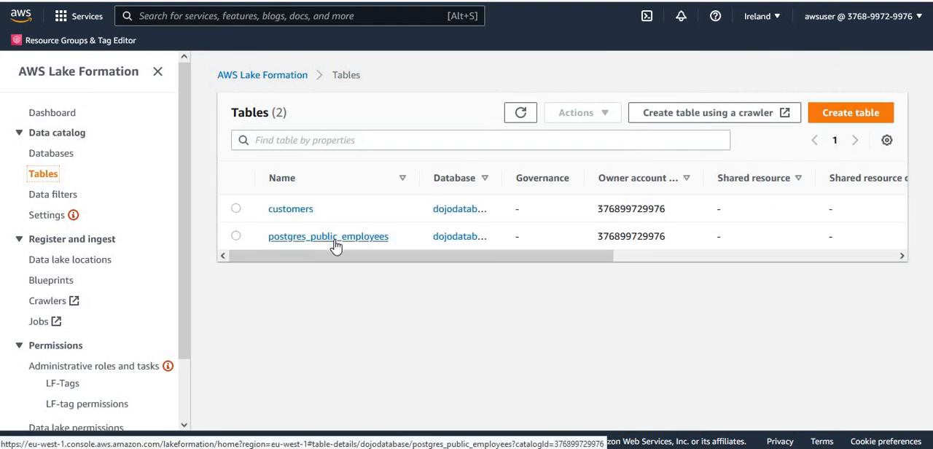
# - Open the postgres_public_employees table and review its data format and the column names and data types in its schema
pyautogui.click(336, 245)
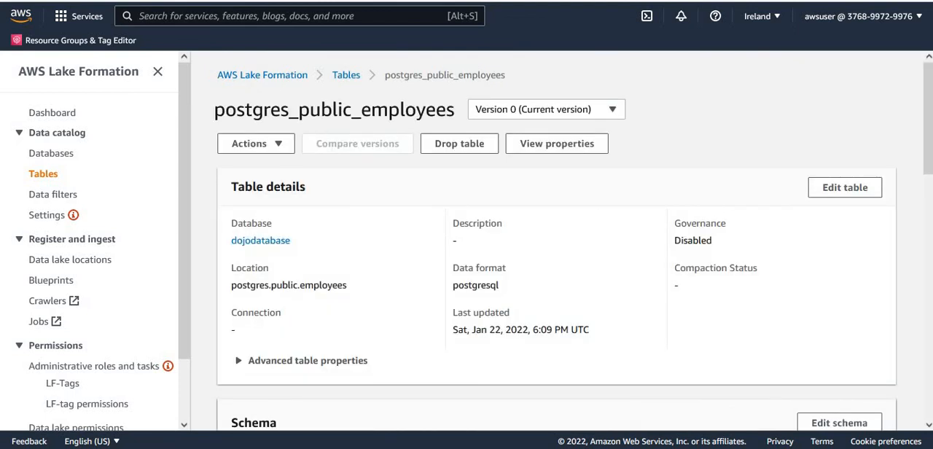
pyautogui.moveTo(929, 98); pyautogui.dragTo(931, 125)
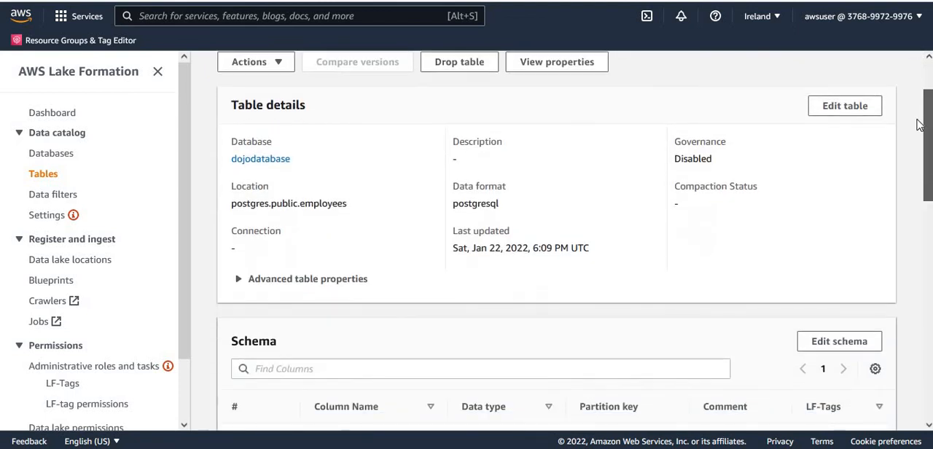
pyautogui.doubleClick(474, 204)
pyautogui.moveTo(929, 184); pyautogui.dragTo(928, 251)
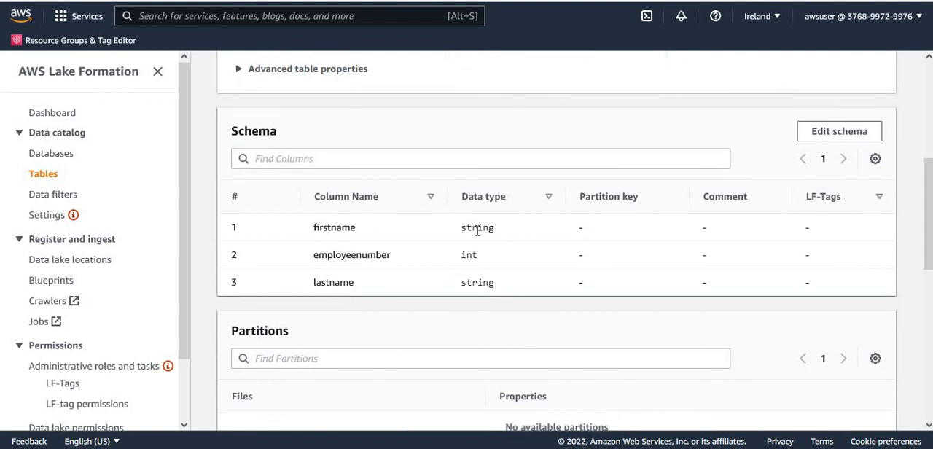
pyautogui.moveTo(930, 232); pyautogui.dragTo(930, 135)
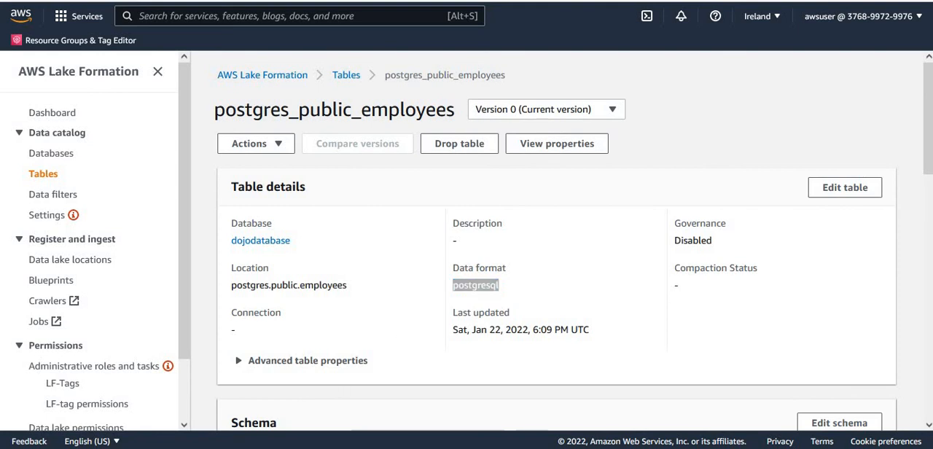
pyautogui.click(146, 448)
pyautogui.click(224, 426)
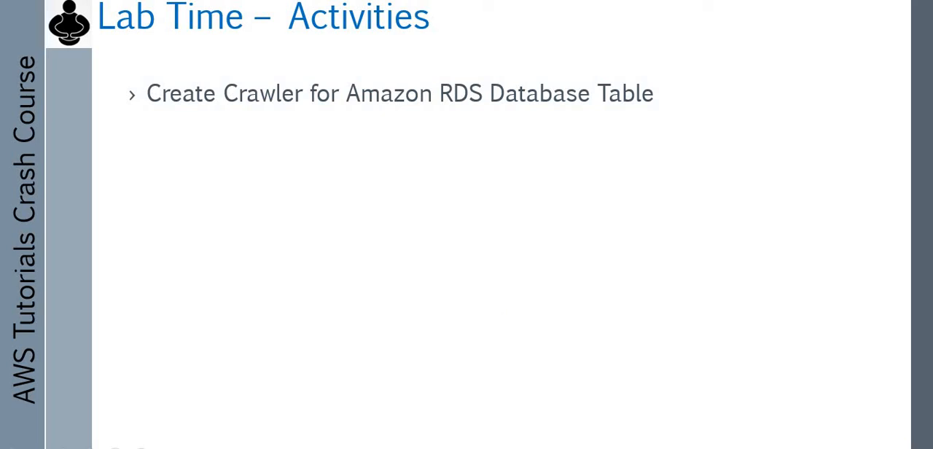
pyautogui.click(687, 206)
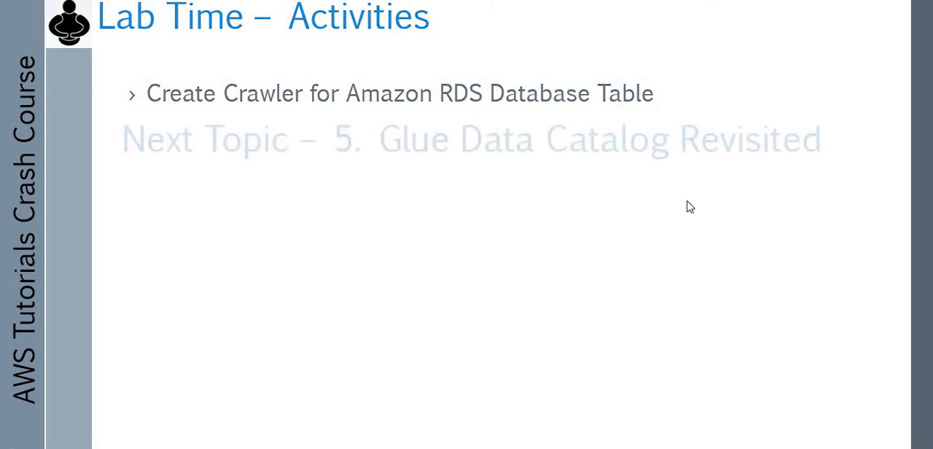